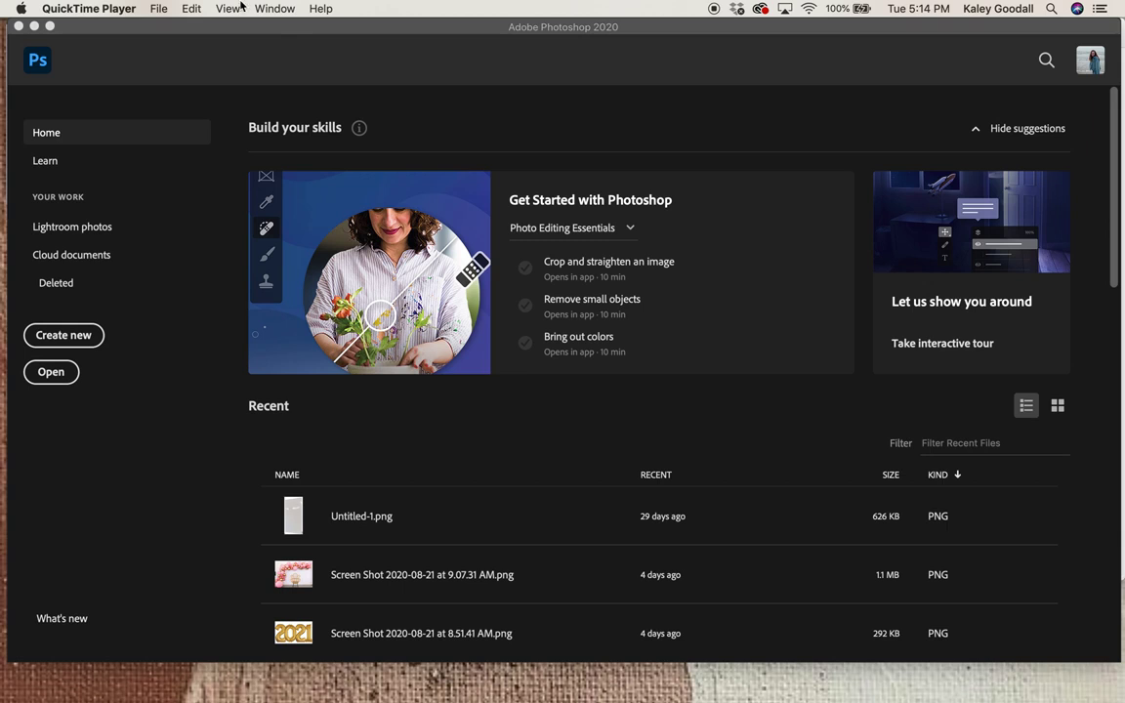
Open DFW_EVENT_RENTALS_BEAUTIFUL_EVENT_RENTALS_WOODEN_BAR.jpg from the Desktop folder
{"action": "left_click", "coordinate": [50, 375]}
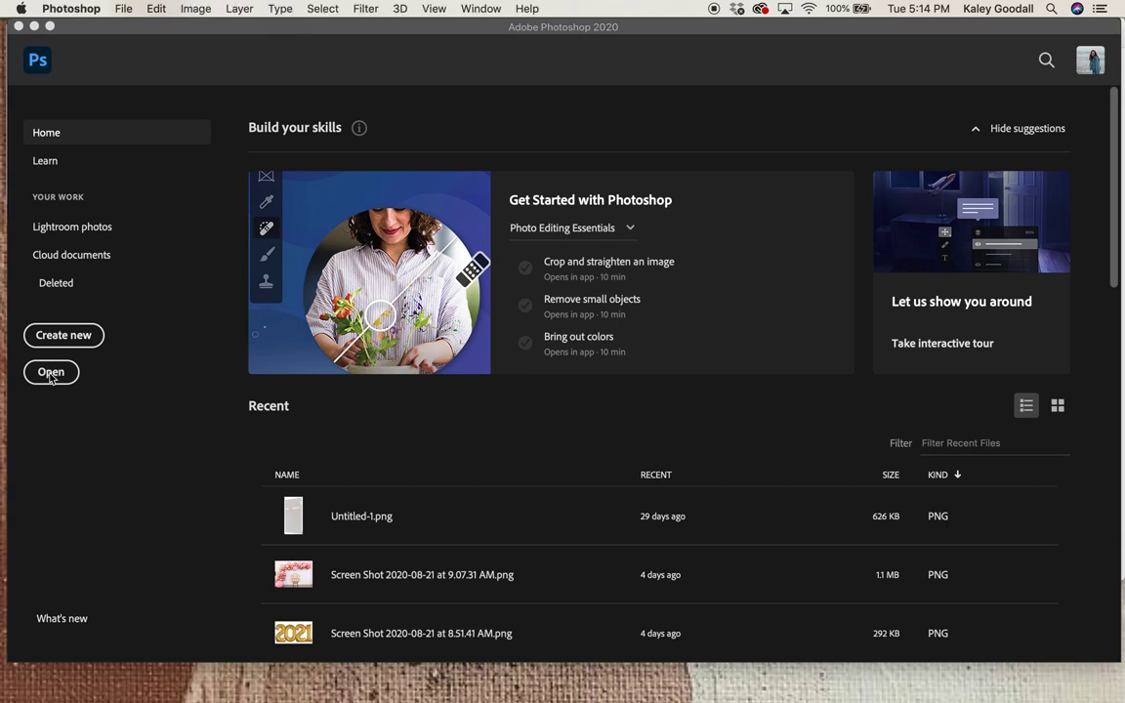
{"action": "left_click", "coordinate": [51, 375]}
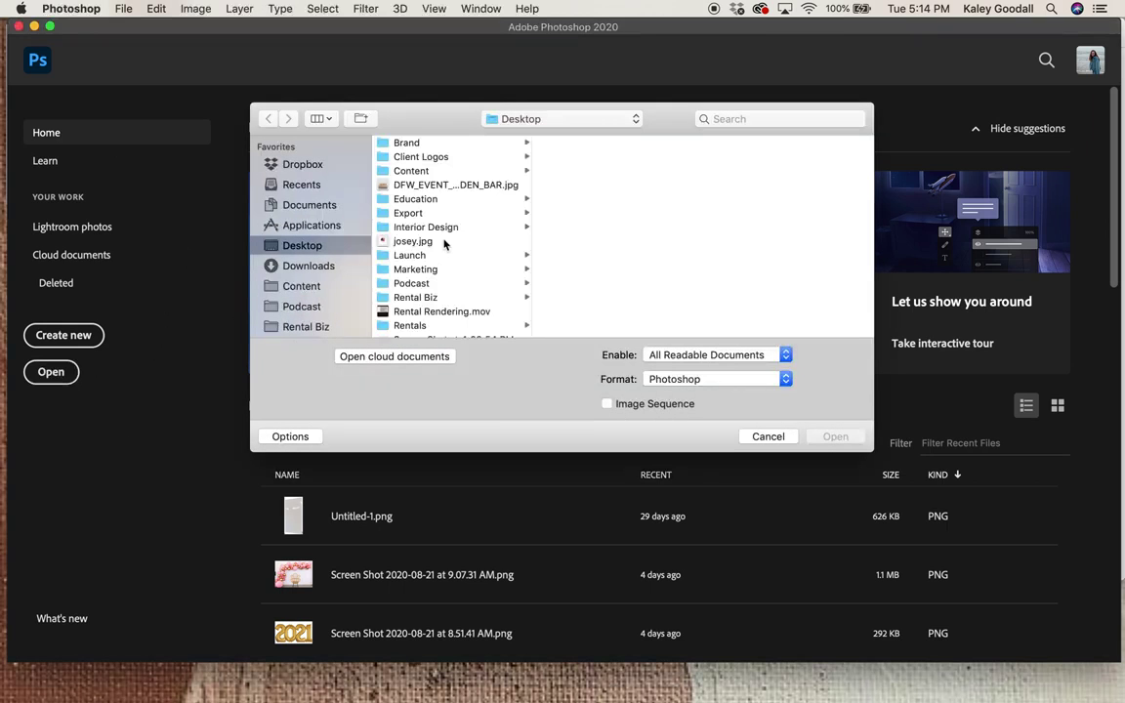
{"action": "left_click", "coordinate": [465, 185]}
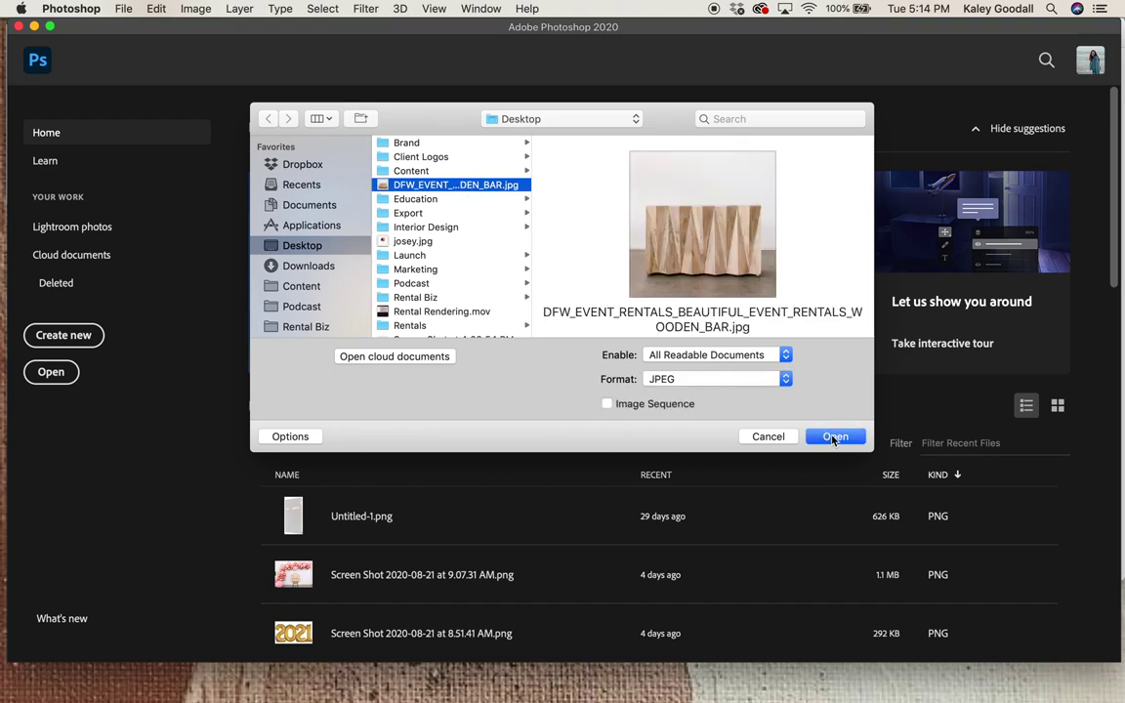
{"action": "key", "text": "Return"}
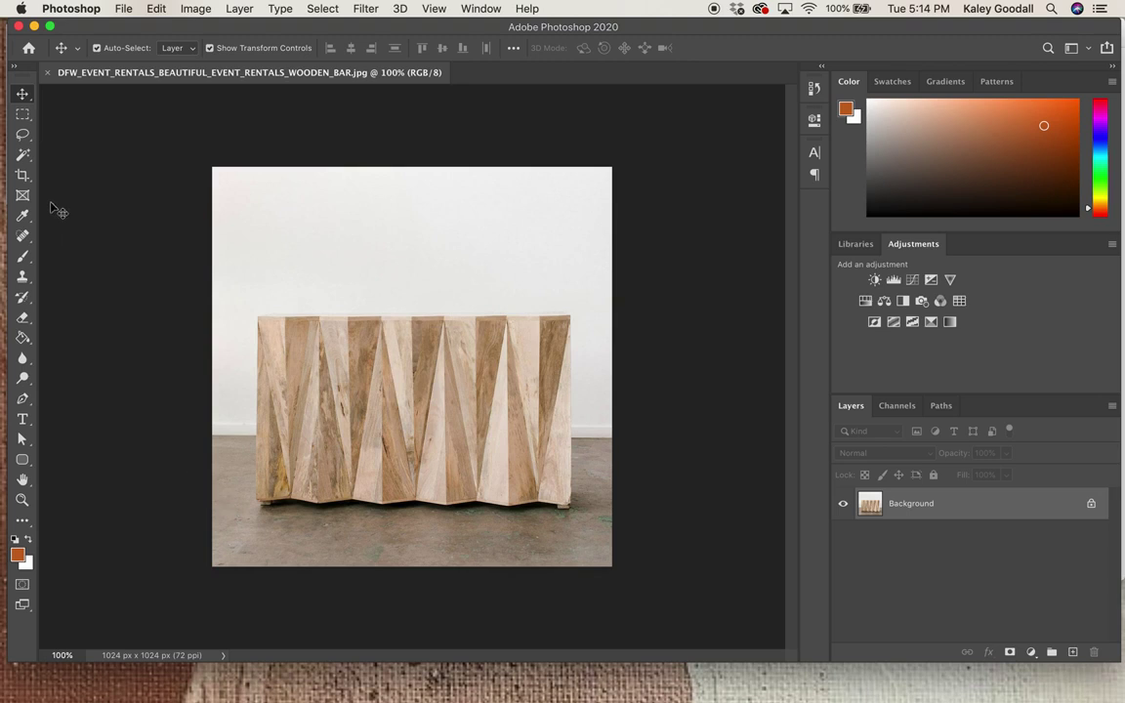
Crop the image closely around the wooden bar on all four sides, to about 829 x 534 px
{"action": "left_click", "coordinate": [25, 180]}
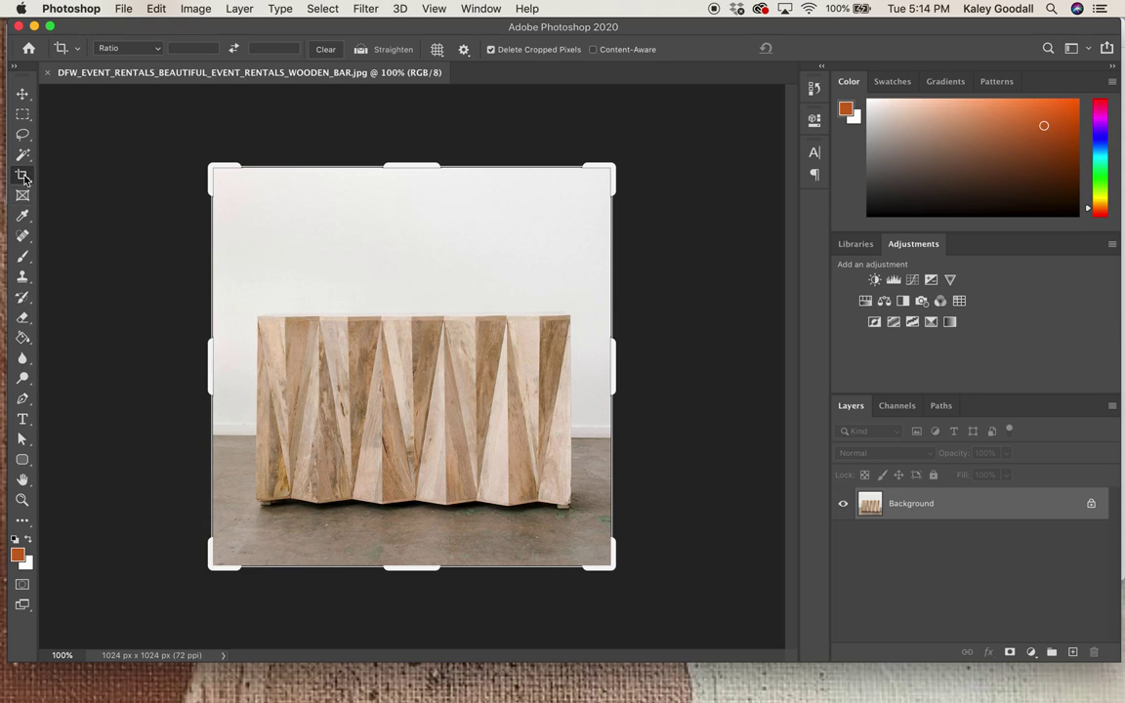
{"action": "left_click_drag", "start_coordinate": [211, 373], "coordinate": [228, 376]}
{"action": "left_click_drag", "start_coordinate": [592, 366], "coordinate": [577, 364]}
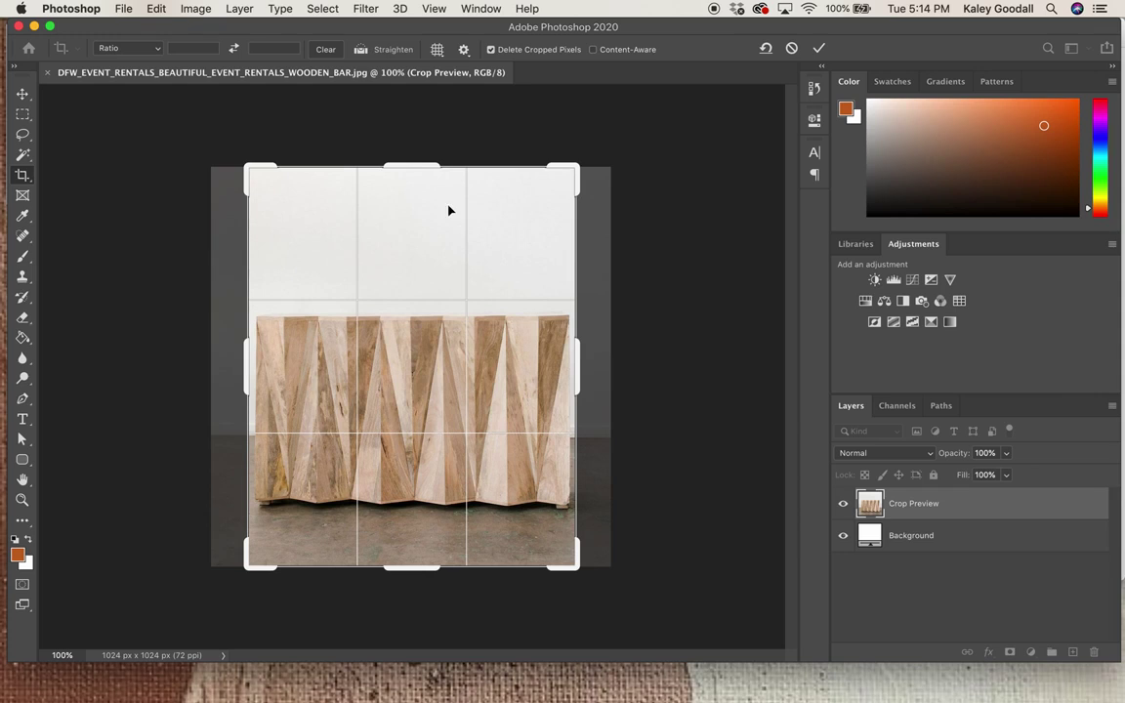
{"action": "left_click_drag", "start_coordinate": [420, 168], "coordinate": [420, 235]}
{"action": "left_click_drag", "start_coordinate": [414, 495], "coordinate": [417, 472]}
{"action": "left_click_drag", "start_coordinate": [248, 369], "coordinate": [250, 369]}
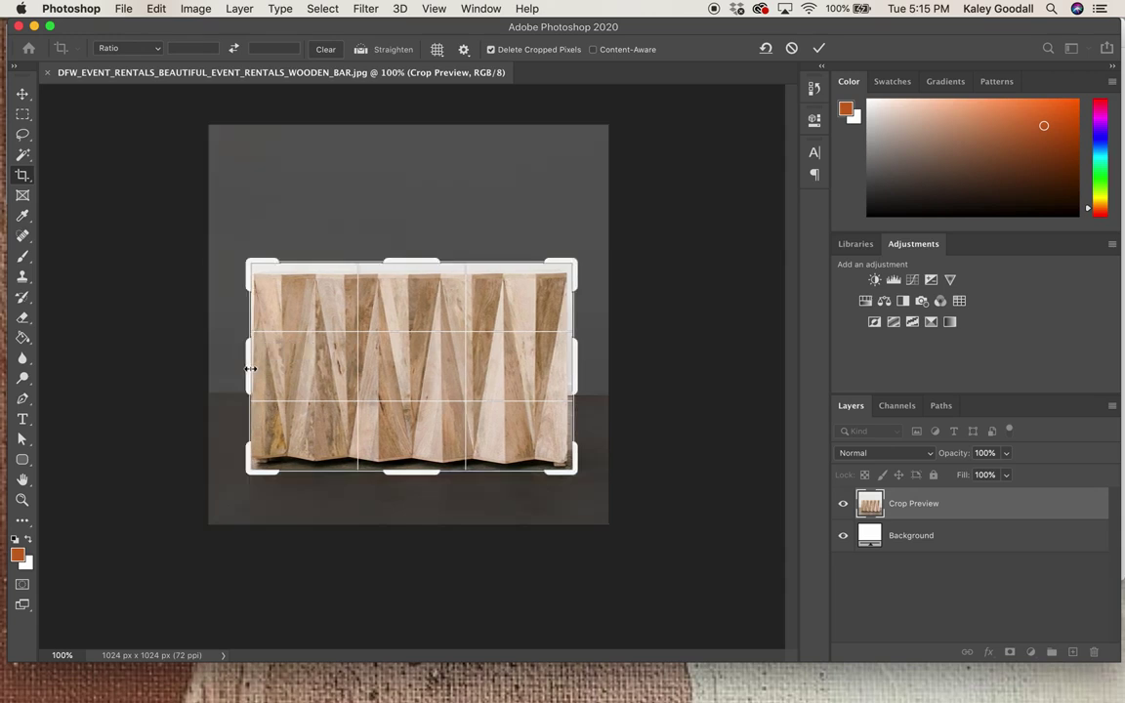
{"action": "key", "text": "Return"}
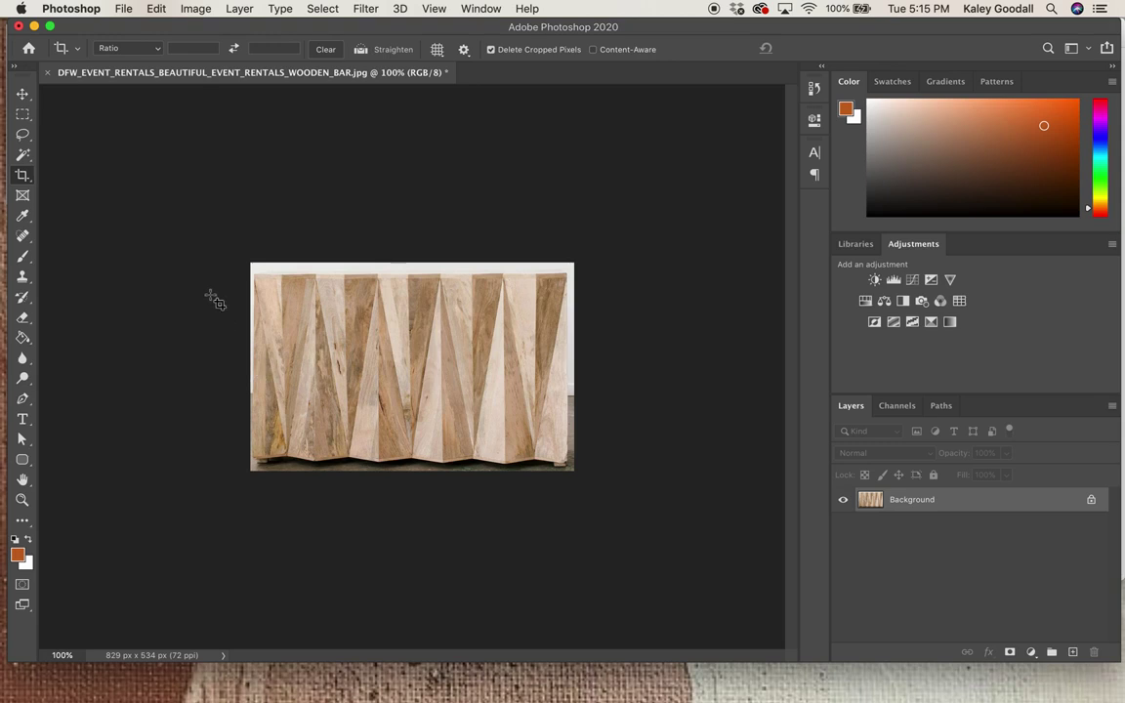
Select the white wall and the floor around the wooden bar with the Magic Wand, adding each area to the selection
{"action": "left_click", "coordinate": [23, 157]}
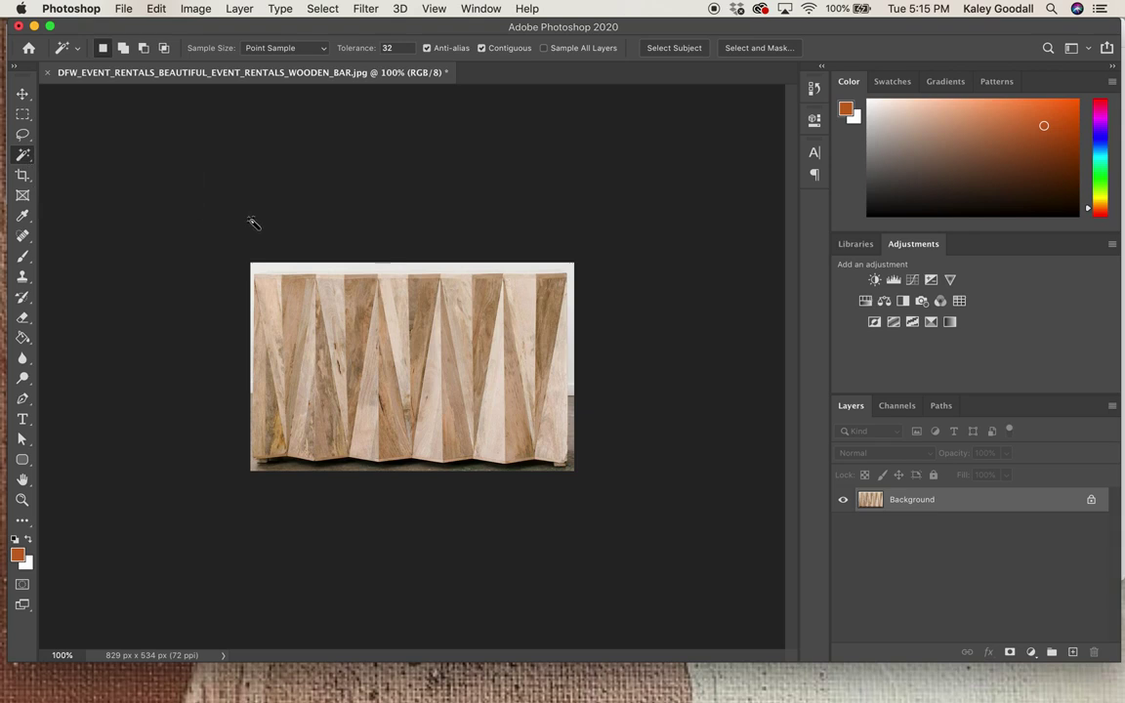
{"action": "left_click", "coordinate": [267, 270]}
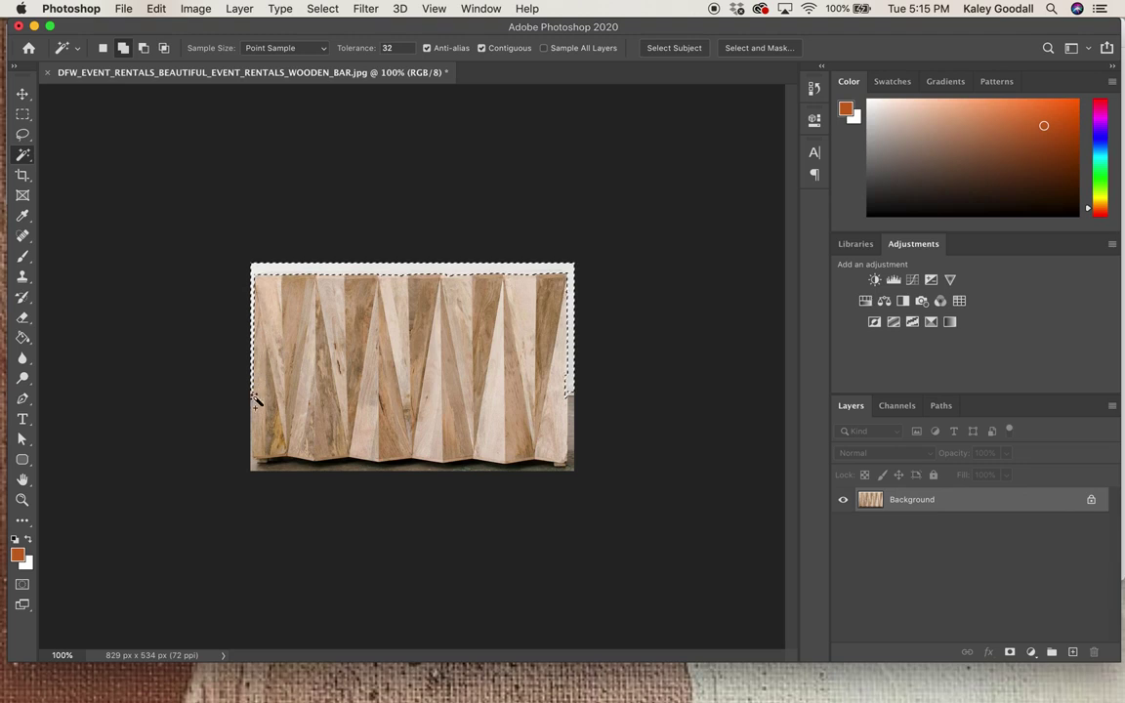
{"action": "left_click", "coordinate": [255, 430]}
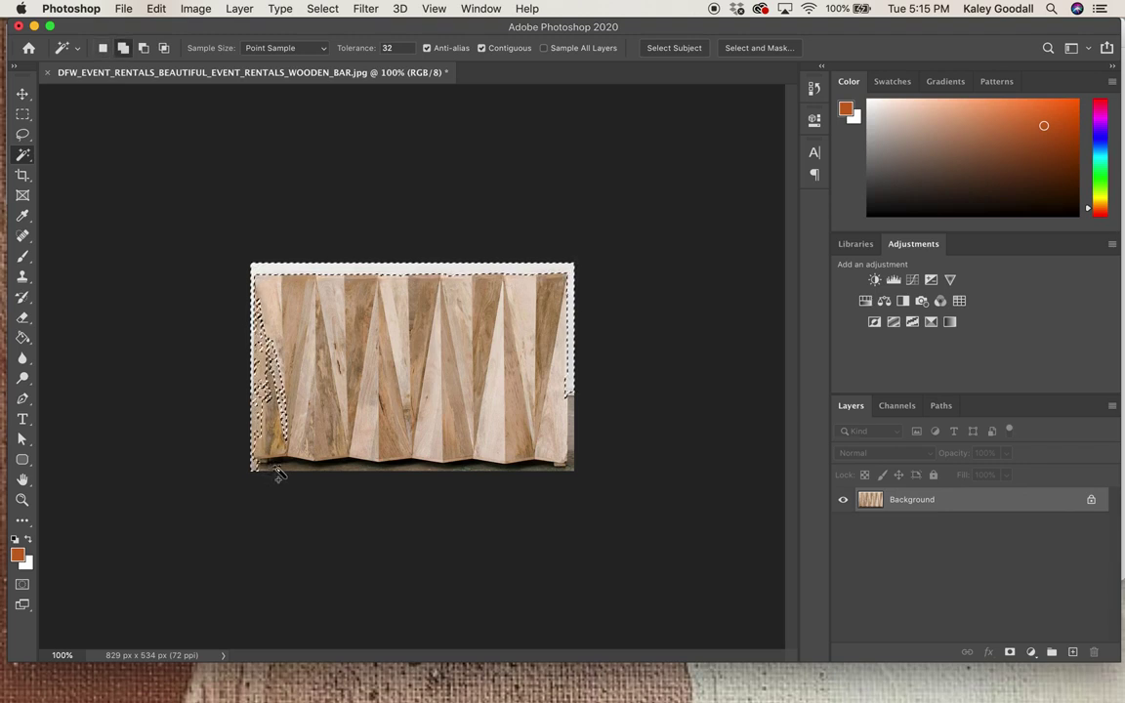
{"action": "left_click", "coordinate": [277, 468]}
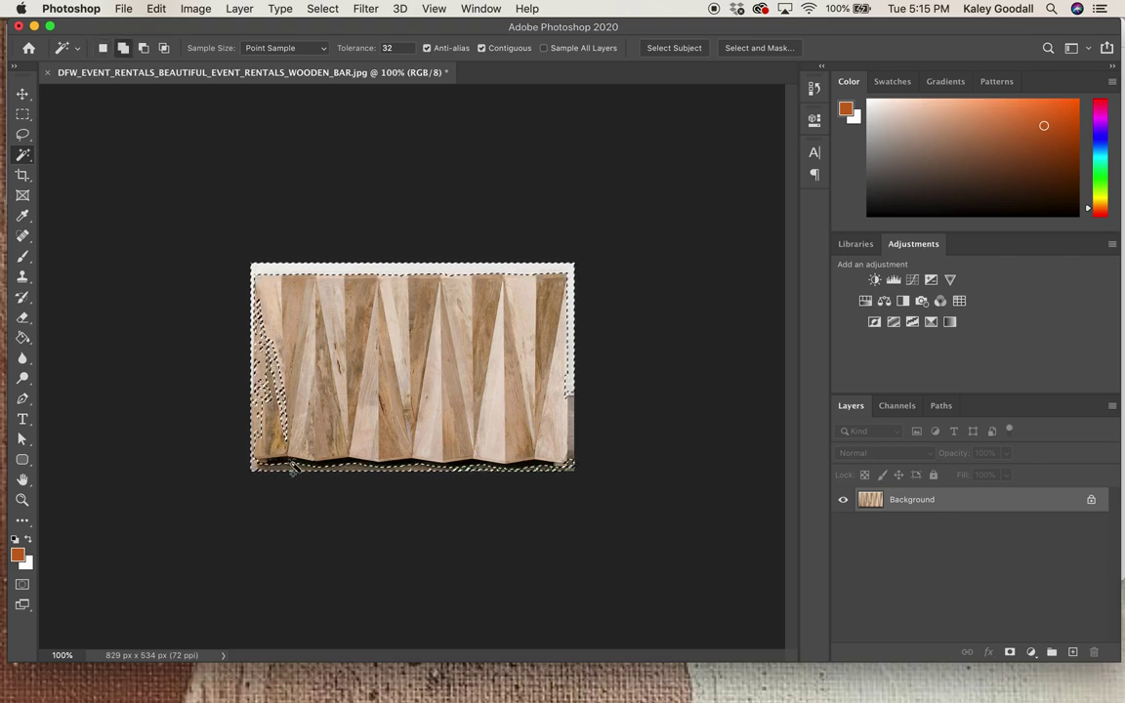
{"action": "key", "text": "shift"}
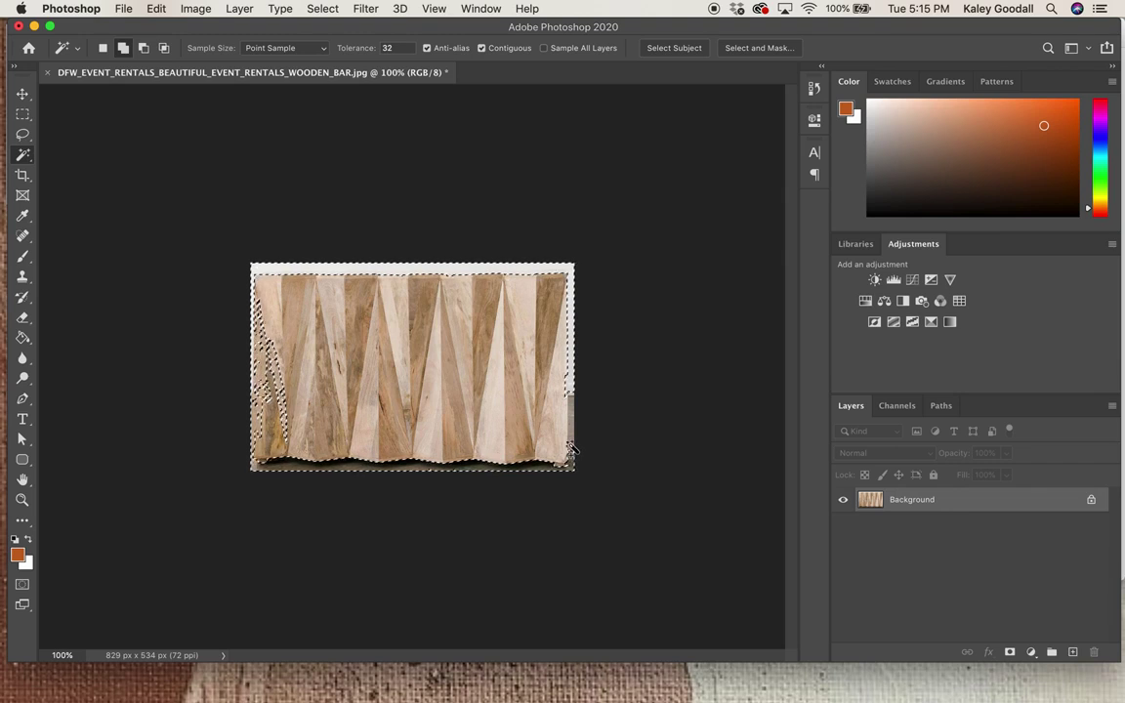
{"action": "left_click", "coordinate": [571, 395], "text": "shift"}
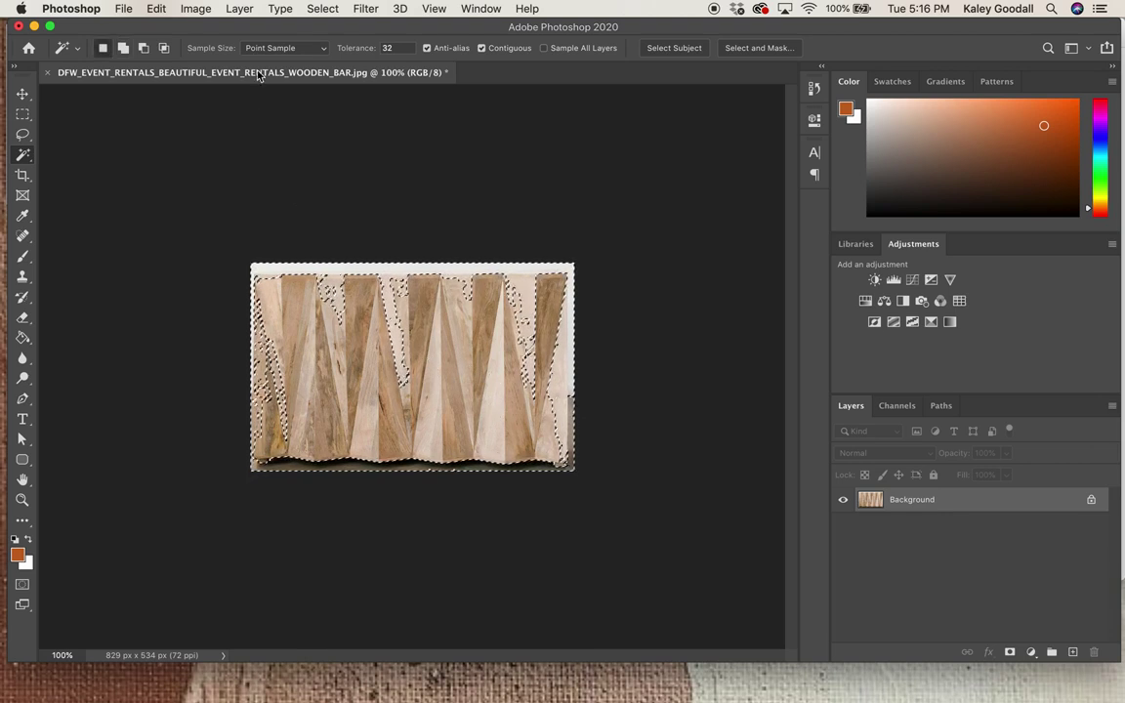
Invert the selection and open it in the Select and Mask workspace
{"action": "left_click", "coordinate": [244, 7]}
{"action": "mouse_move", "coordinate": [279, 7]}
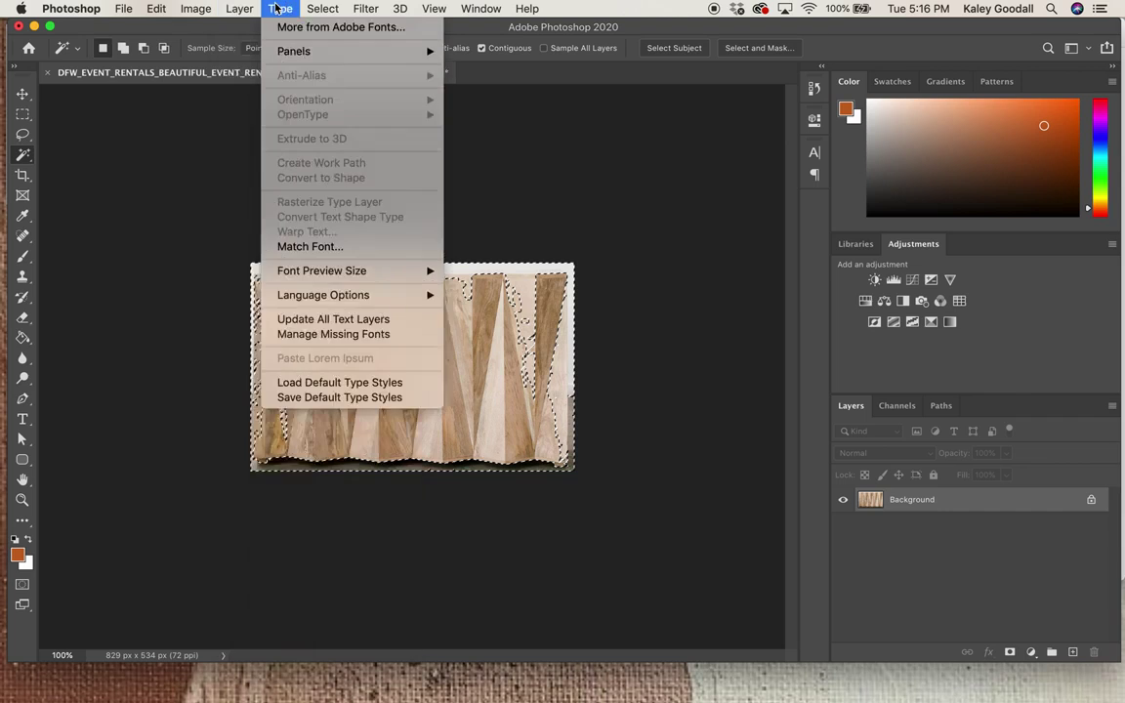
{"action": "mouse_move", "coordinate": [312, 7]}
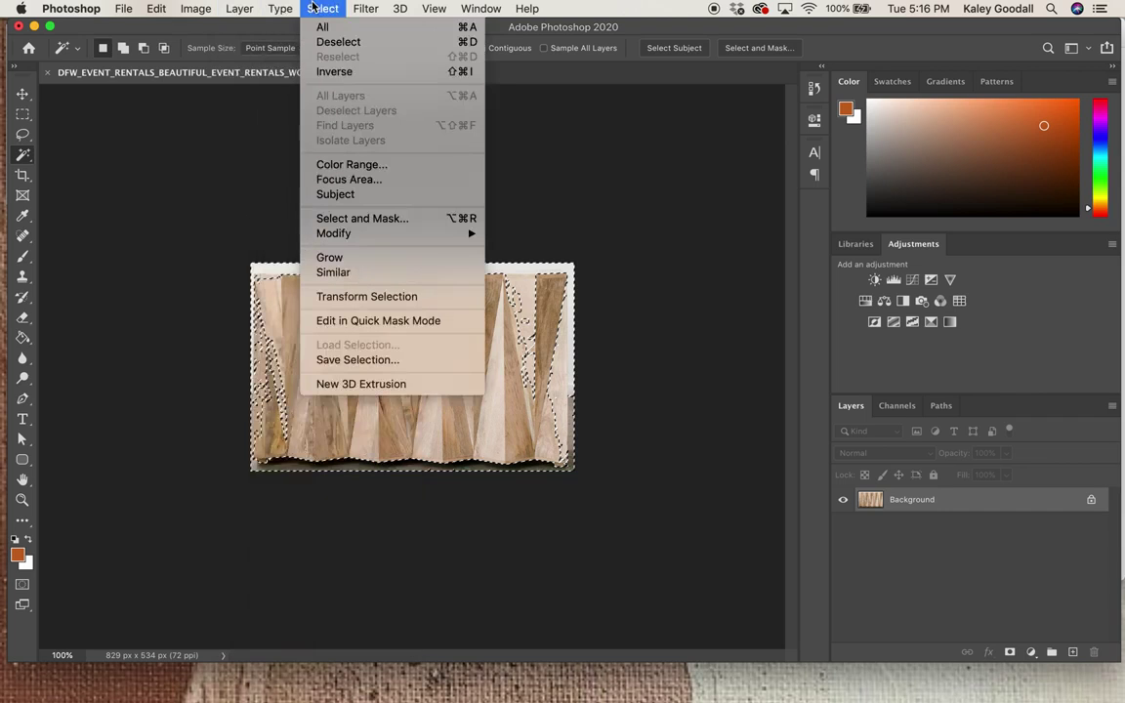
{"action": "left_click", "coordinate": [351, 73]}
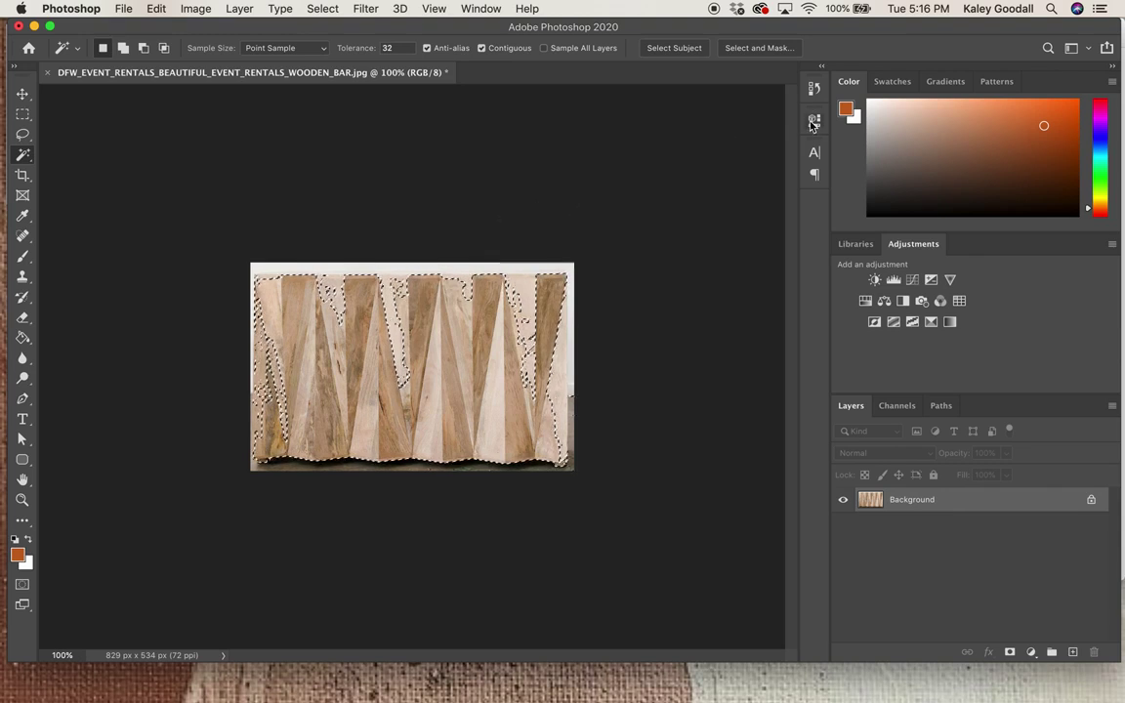
{"action": "left_click", "coordinate": [758, 48]}
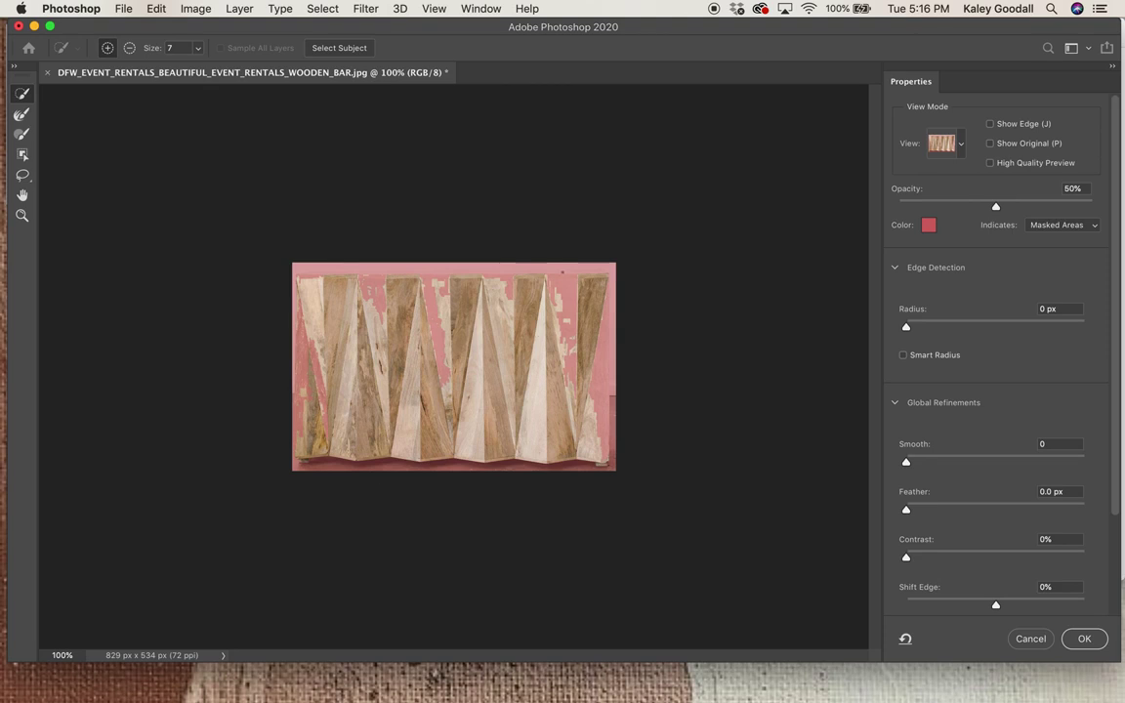
Set the Quick Selection brush size to 16 and paint the masked wood panels of the bar back into the selection
{"action": "scroll", "coordinate": [455, 367], "scroll_direction": "up", "scroll_amount": 5}
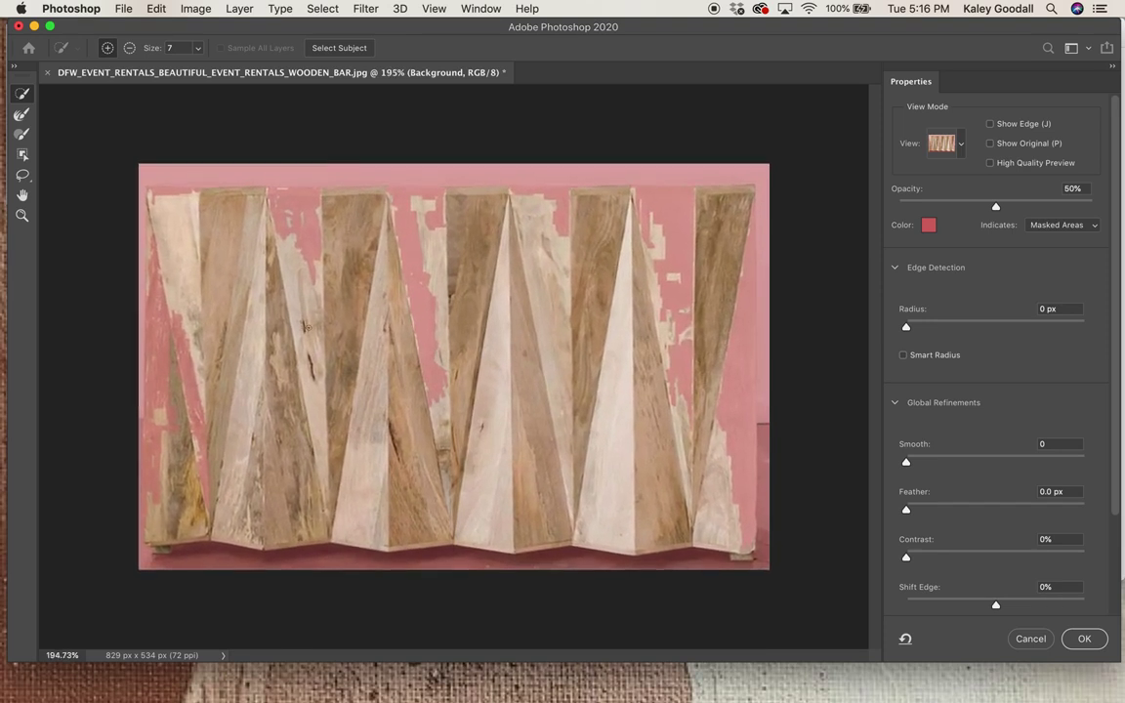
{"action": "scroll", "coordinate": [305, 326], "scroll_direction": "down", "scroll_amount": 1}
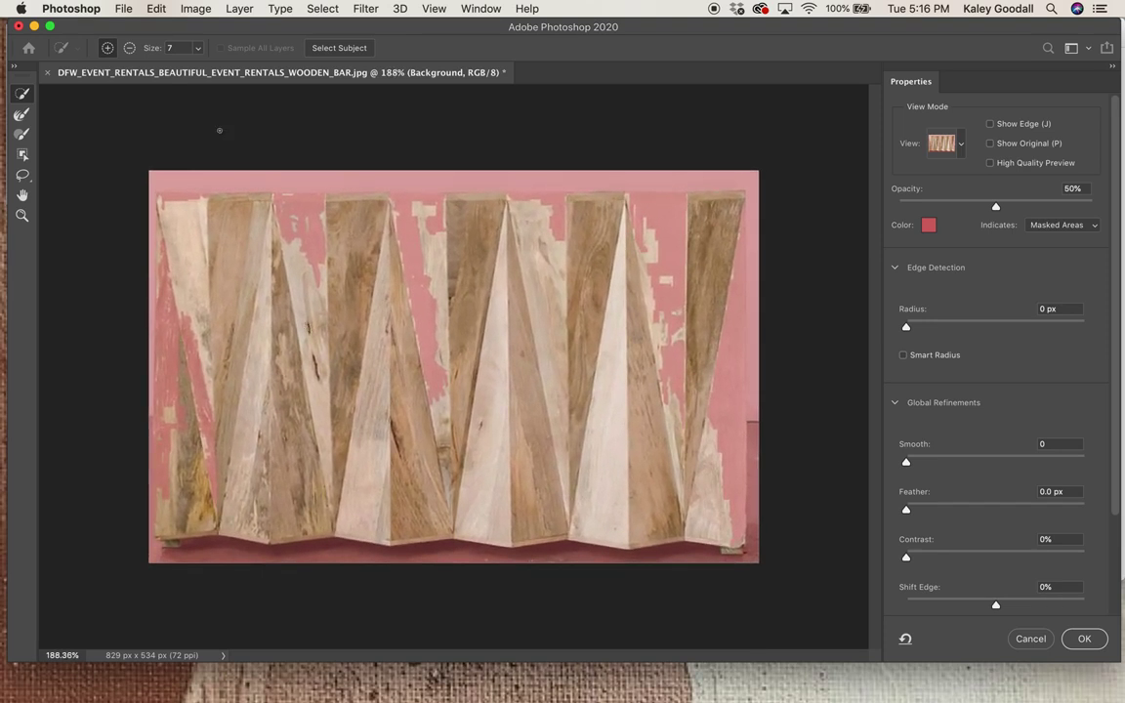
{"action": "left_click", "coordinate": [197, 48]}
{"action": "left_click_drag", "start_coordinate": [199, 69], "coordinate": [204, 69]}
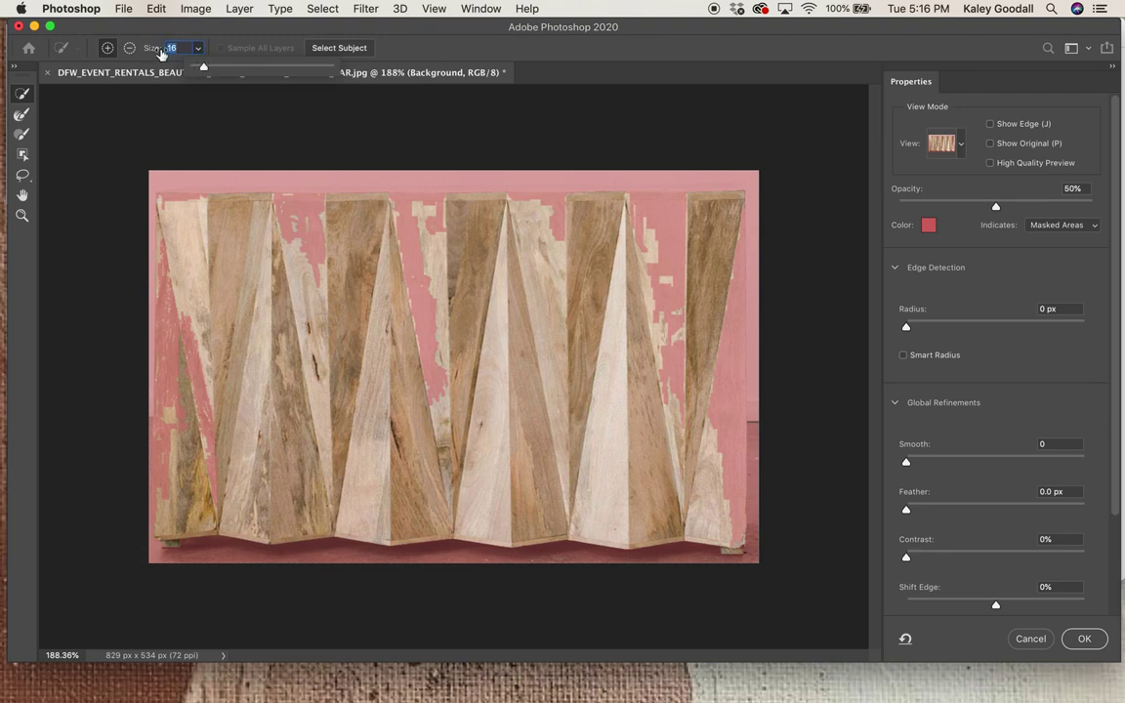
{"action": "left_click", "coordinate": [320, 251]}
{"action": "left_click_drag", "start_coordinate": [288, 230], "coordinate": [320, 275]}
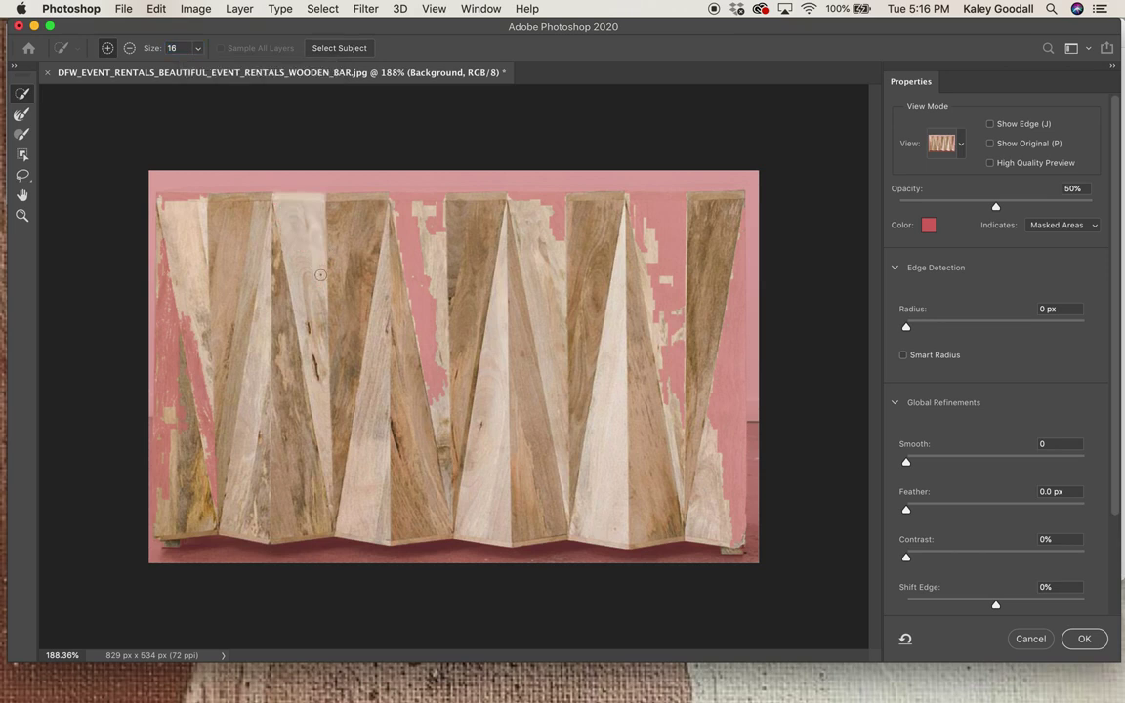
{"action": "left_click_drag", "start_coordinate": [417, 265], "coordinate": [444, 391]}
{"action": "mouse_move", "coordinate": [673, 374]}
{"action": "left_mouse_down"}
{"action": "mouse_move", "coordinate": [693, 400]}
{"action": "mouse_move", "coordinate": [717, 379]}
{"action": "mouse_move", "coordinate": [717, 436]}
{"action": "mouse_move", "coordinate": [717, 394]}
{"action": "left_mouse_up"}
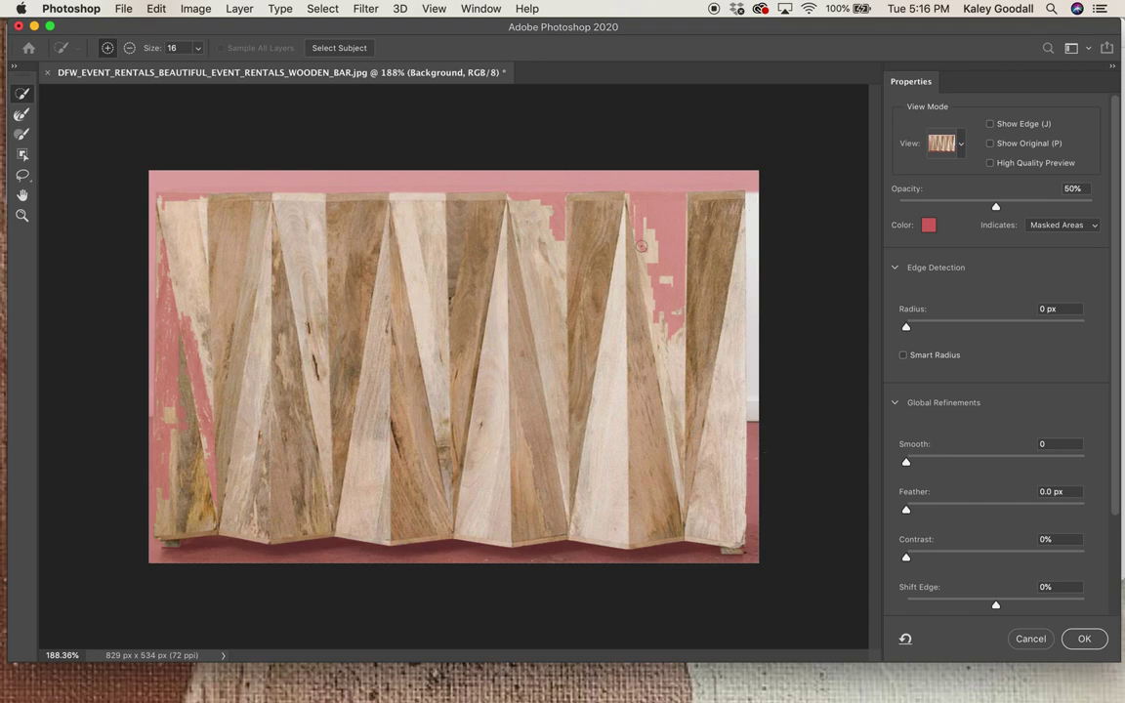
{"action": "left_click_drag", "start_coordinate": [641, 247], "coordinate": [669, 250]}
{"action": "left_click_drag", "start_coordinate": [552, 215], "coordinate": [502, 200]}
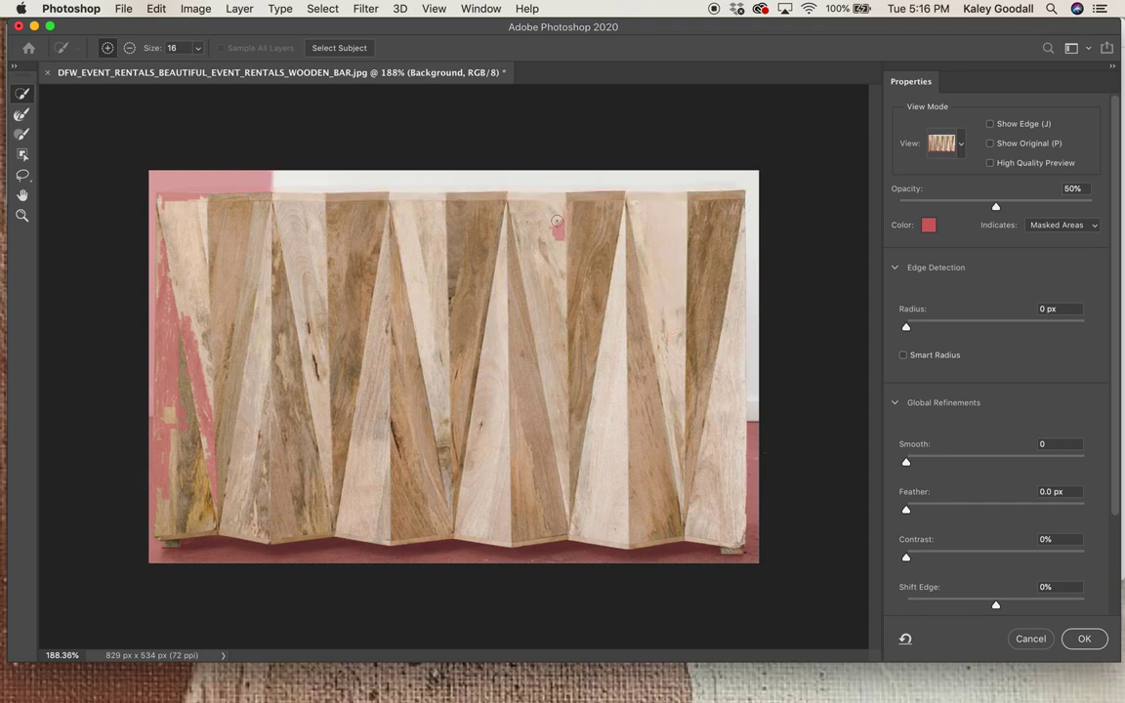
{"action": "left_click_drag", "start_coordinate": [196, 351], "coordinate": [214, 474]}
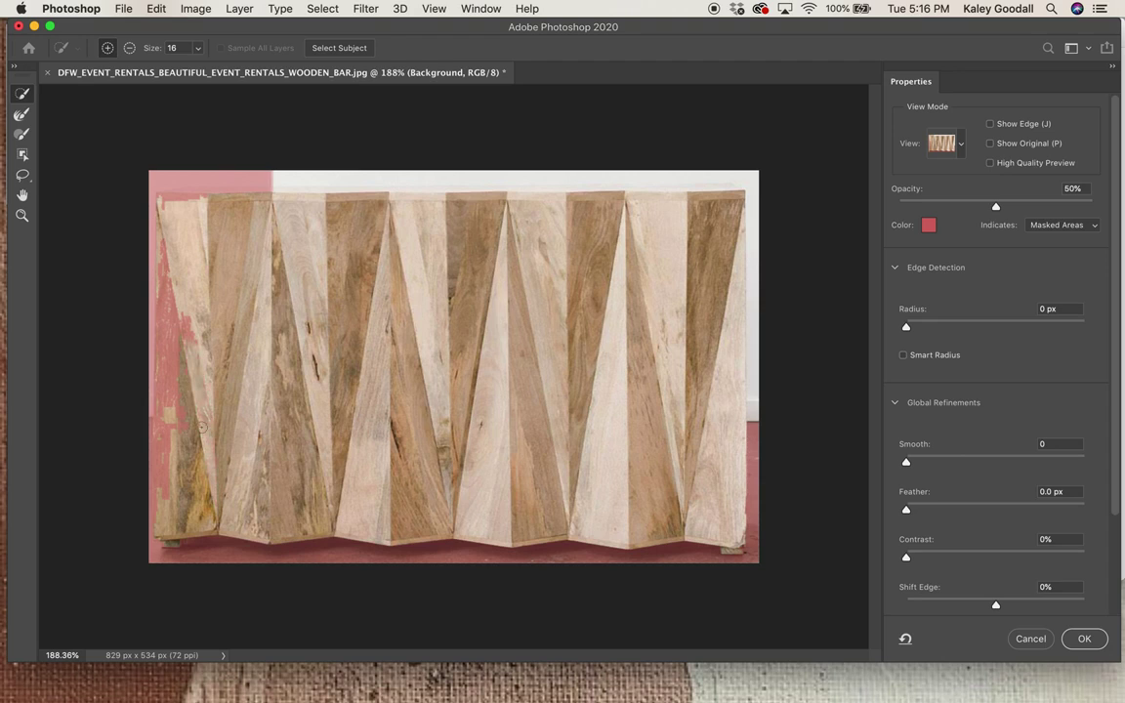
{"action": "left_click_drag", "start_coordinate": [194, 319], "coordinate": [193, 337]}
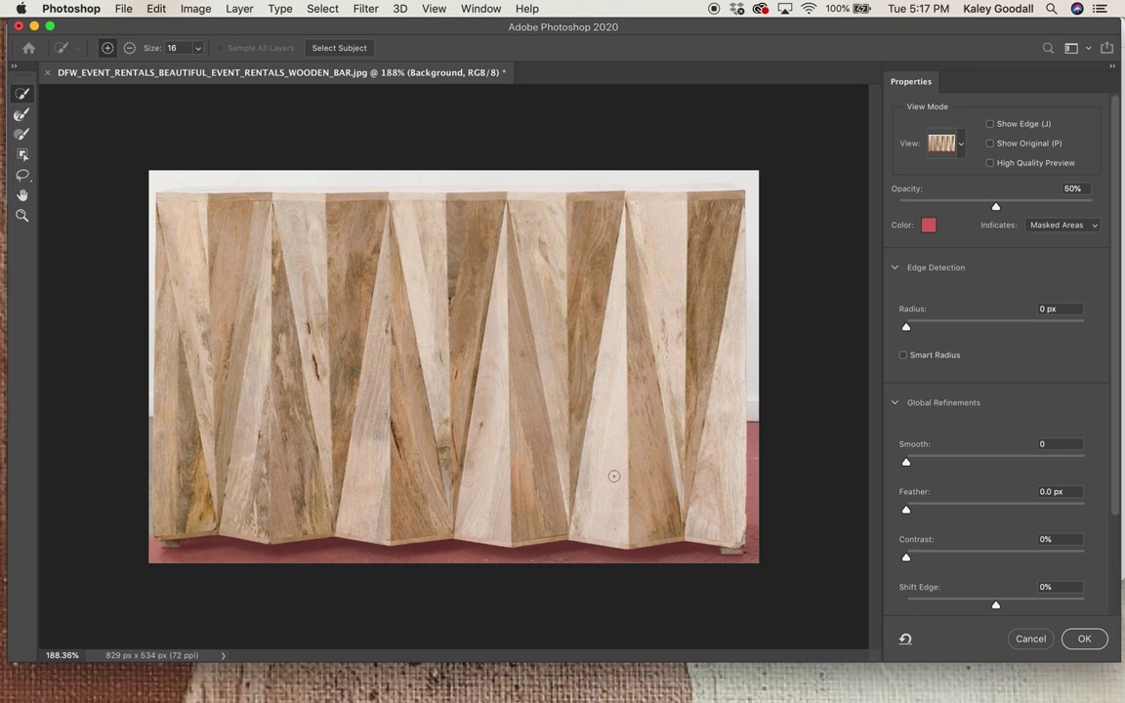
Set the Quick Selection brush to subtract at size 9 and remove the wall and floor strip along the bar's left edge
{"action": "left_click", "coordinate": [198, 49]}
{"action": "left_click_drag", "start_coordinate": [198, 67], "coordinate": [194, 70]}
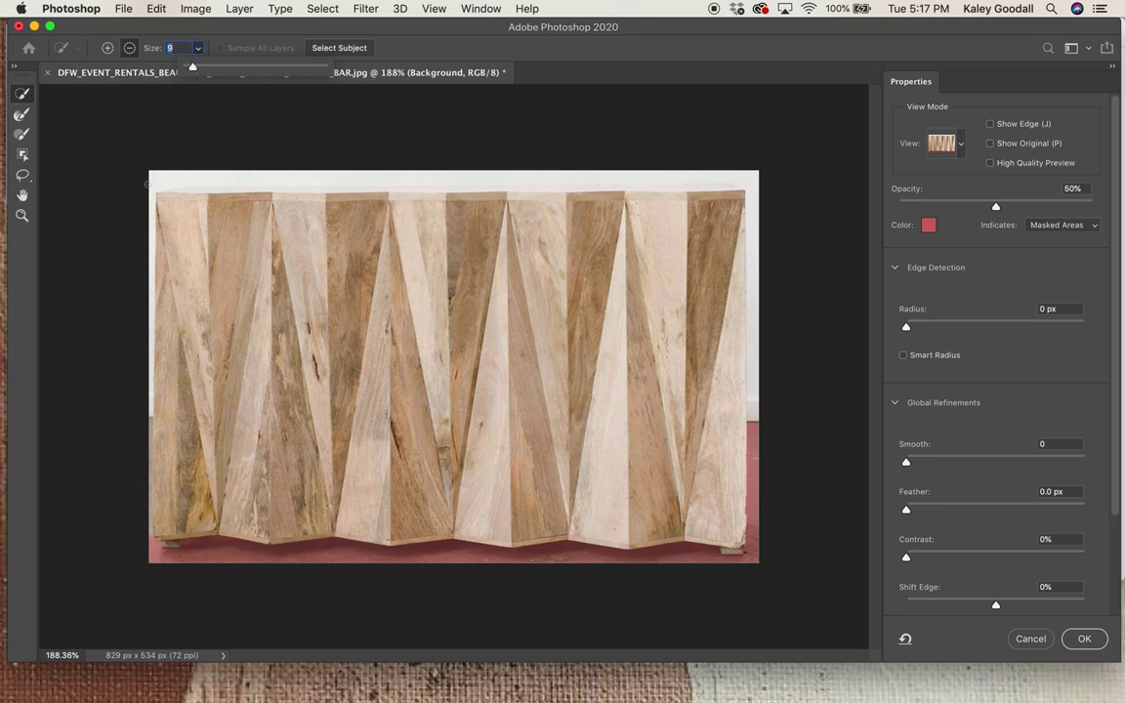
{"action": "left_click_drag", "start_coordinate": [150, 181], "coordinate": [151, 394]}
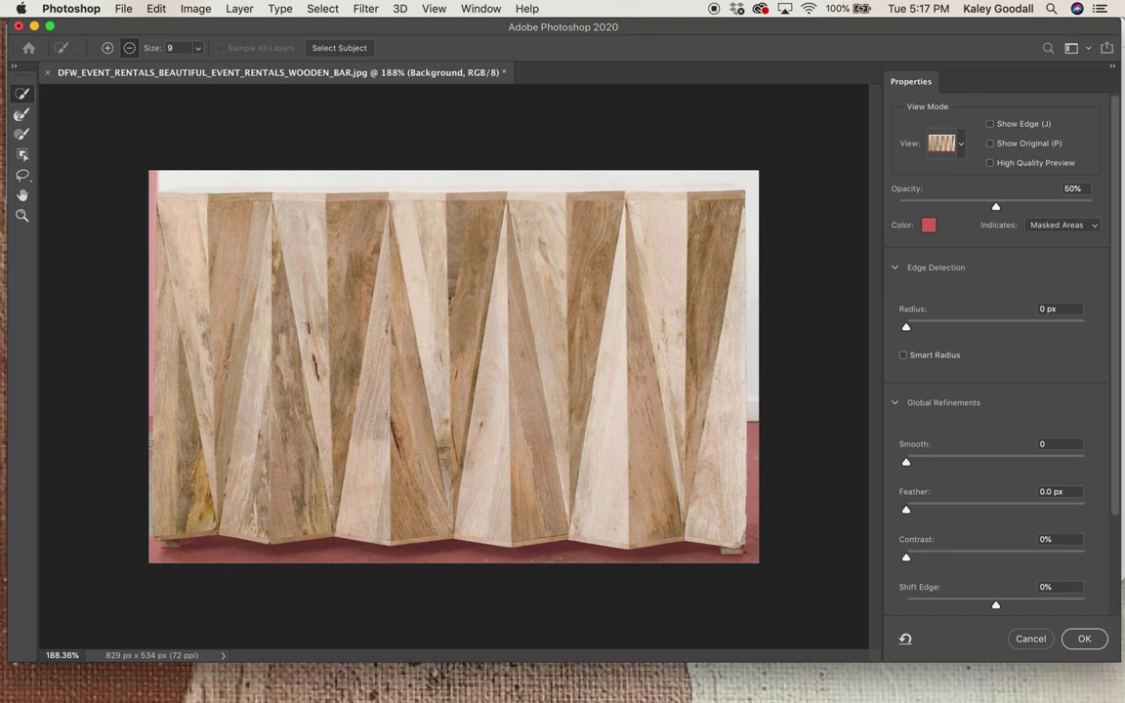
{"action": "scroll", "coordinate": [454, 366], "scroll_direction": "up", "scroll_amount": 5}
{"action": "scroll", "coordinate": [454, 366], "scroll_direction": "left", "scroll_amount": 4}
{"action": "scroll", "coordinate": [454, 366], "scroll_direction": "down", "scroll_amount": 3}
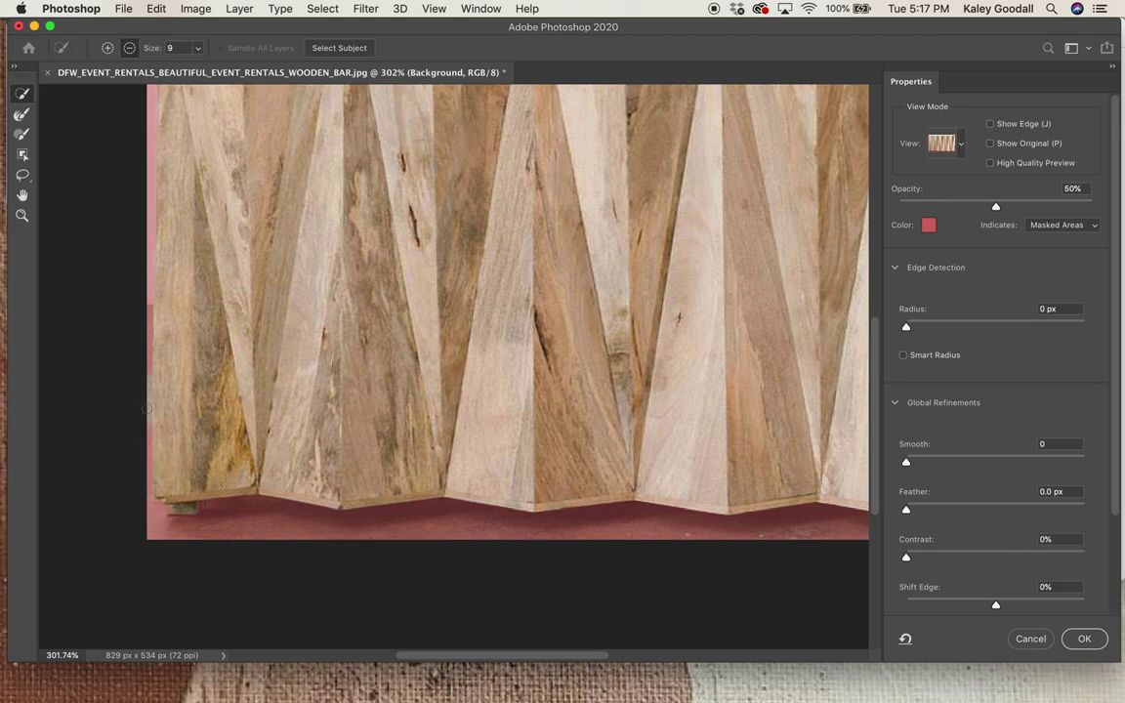
{"action": "scroll", "coordinate": [293, 410], "scroll_direction": "right", "scroll_amount": 3}
{"action": "scroll", "coordinate": [293, 410], "scroll_direction": "down", "scroll_amount": 1}
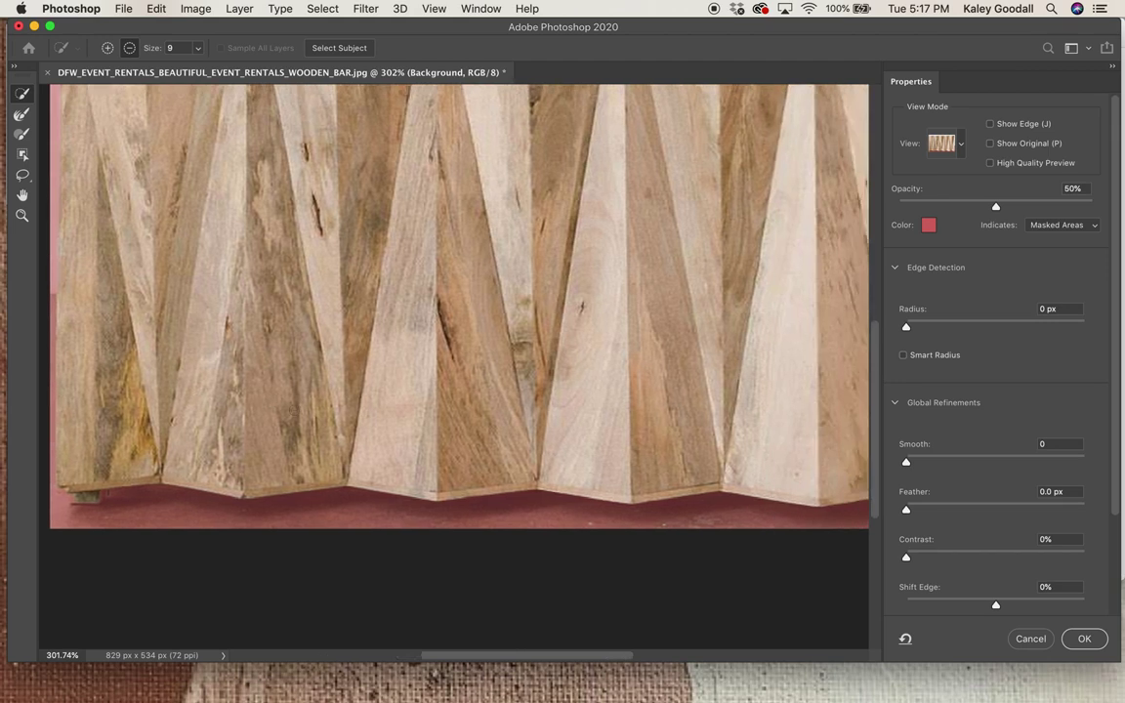
Try to subtract the bar's left foot from the selection, restoring the wood panel area removed along with it
{"action": "scroll", "coordinate": [454, 300], "scroll_direction": "right", "scroll_amount": 3}
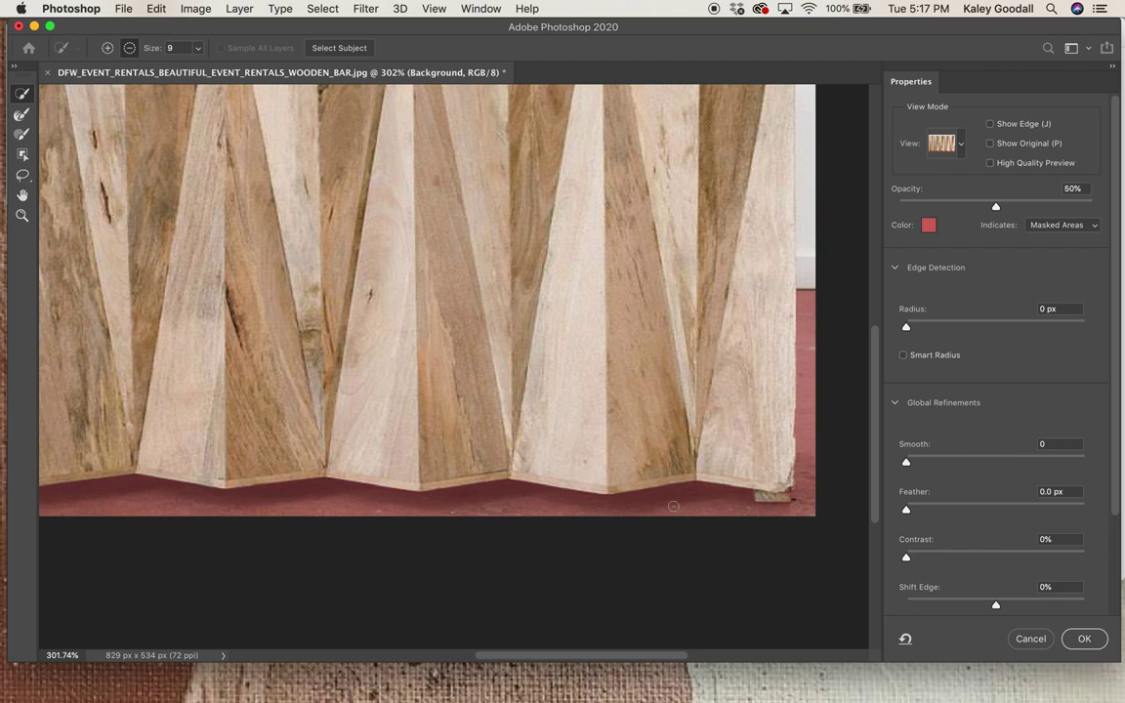
{"action": "scroll", "coordinate": [551, 518], "scroll_direction": "left", "scroll_amount": 5}
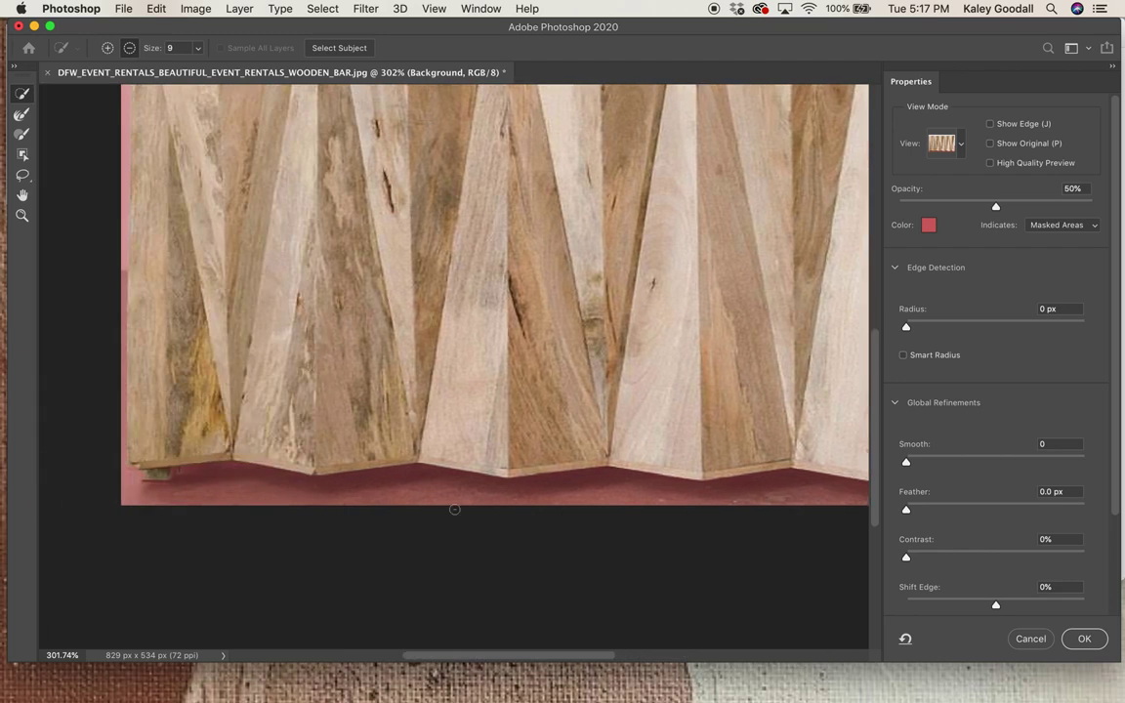
{"action": "left_click", "coordinate": [158, 476]}
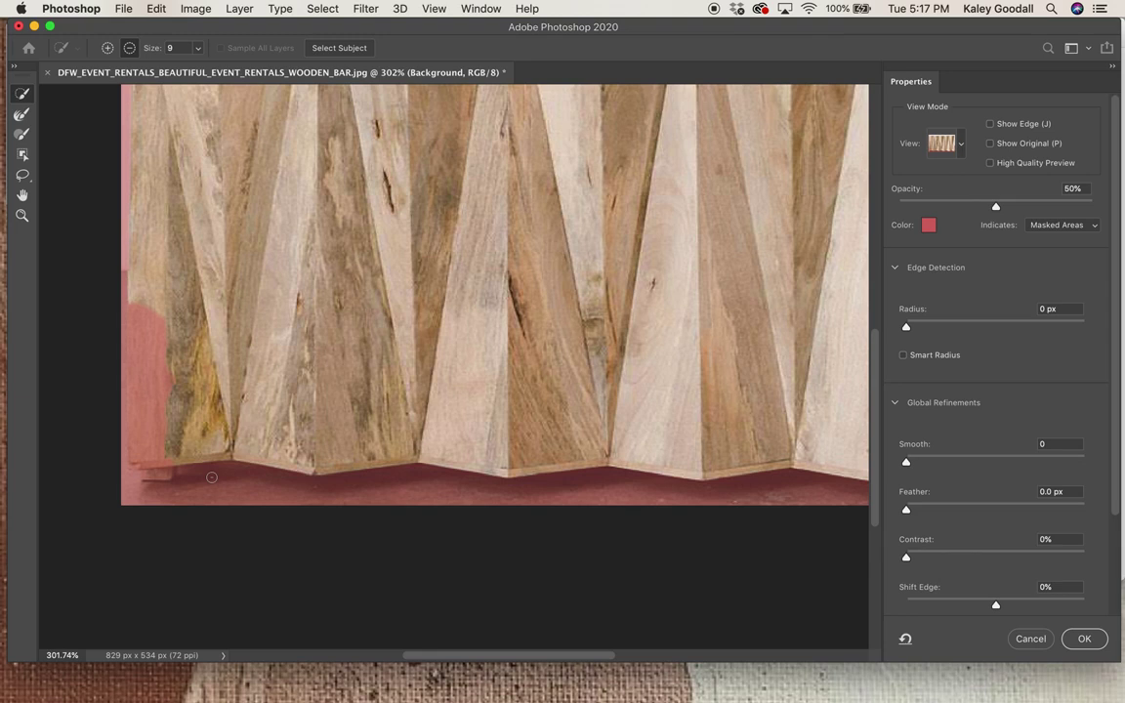
{"action": "left_click_drag", "start_coordinate": [146, 457], "coordinate": [158, 344]}
{"action": "scroll", "coordinate": [246, 332], "scroll_direction": "up", "scroll_amount": 3}
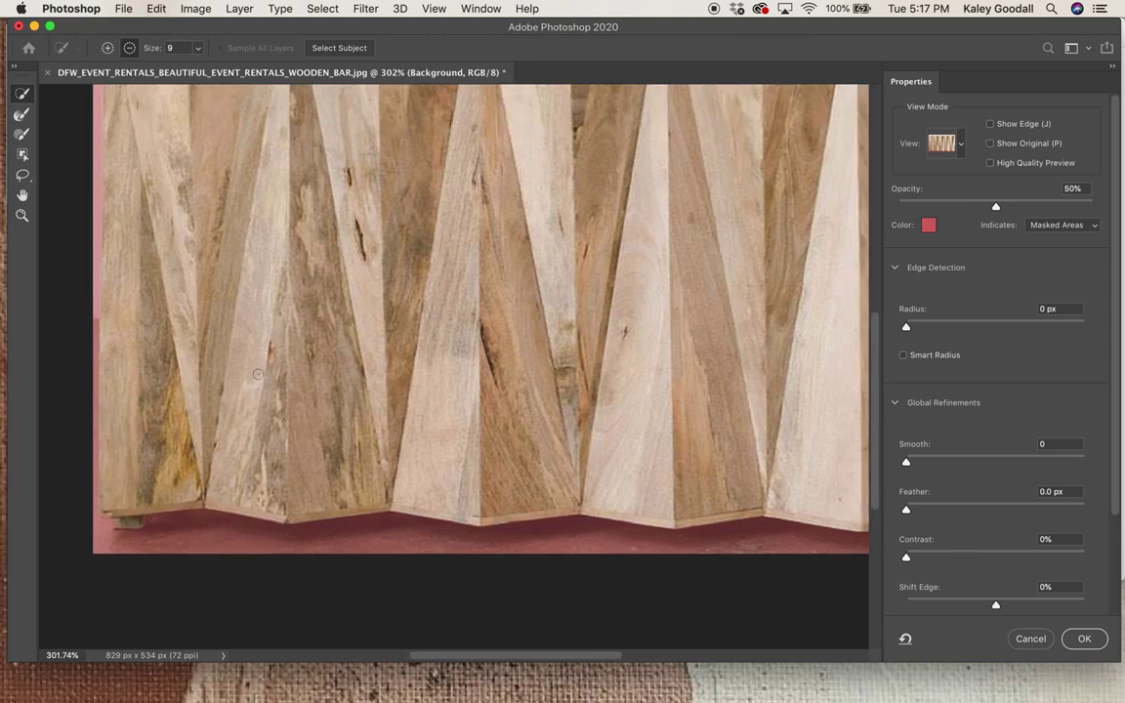
{"action": "scroll", "coordinate": [208, 504], "scroll_direction": "down", "scroll_amount": 3}
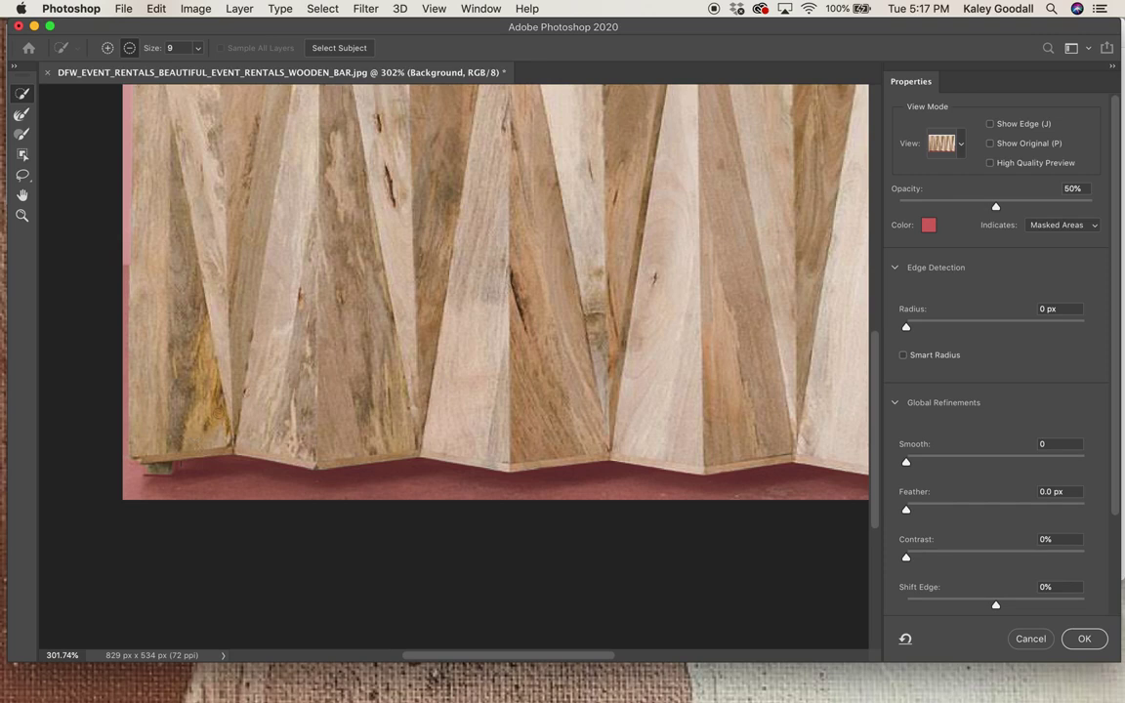
Subtract the white wall strip along the bar's entire top edge from the selection with the Quick Selection brush
{"action": "scroll", "coordinate": [219, 415], "scroll_direction": "up", "scroll_amount": 3}
{"action": "scroll", "coordinate": [219, 415], "scroll_direction": "up", "scroll_amount": 15}
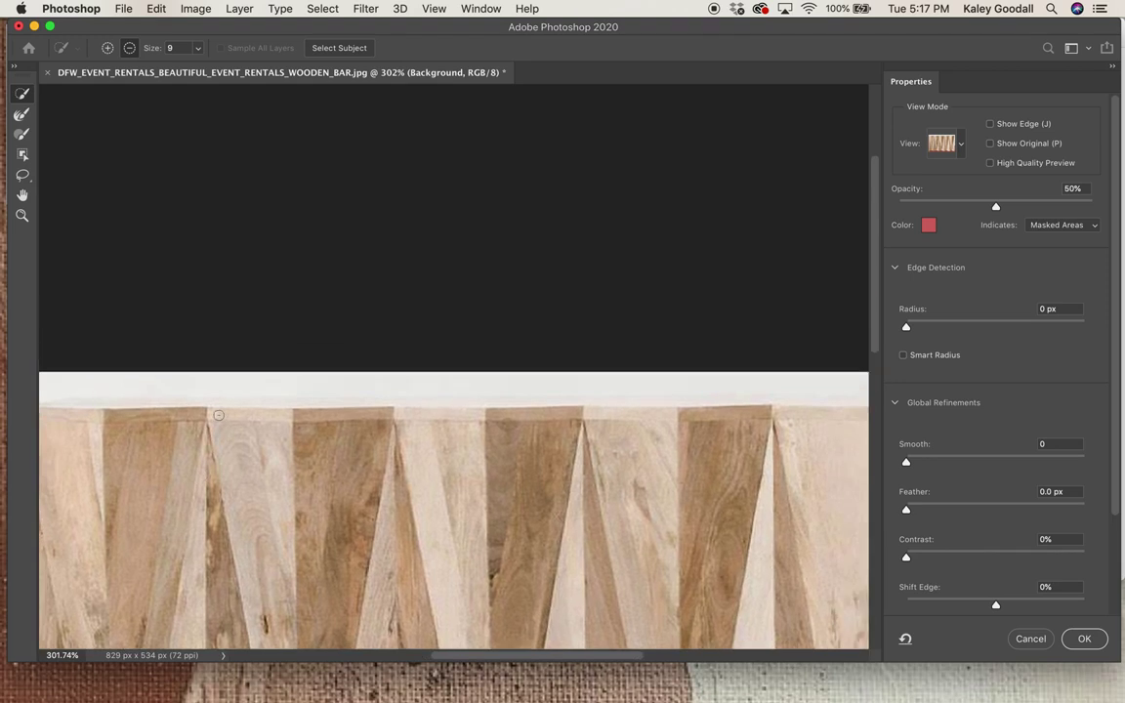
{"action": "scroll", "coordinate": [219, 415], "scroll_direction": "left", "scroll_amount": 5}
{"action": "scroll", "coordinate": [219, 415], "scroll_direction": "down", "scroll_amount": 3}
{"action": "left_click_drag", "start_coordinate": [113, 348], "coordinate": [630, 346]}
{"action": "scroll", "coordinate": [640, 354], "scroll_direction": "right", "scroll_amount": 8}
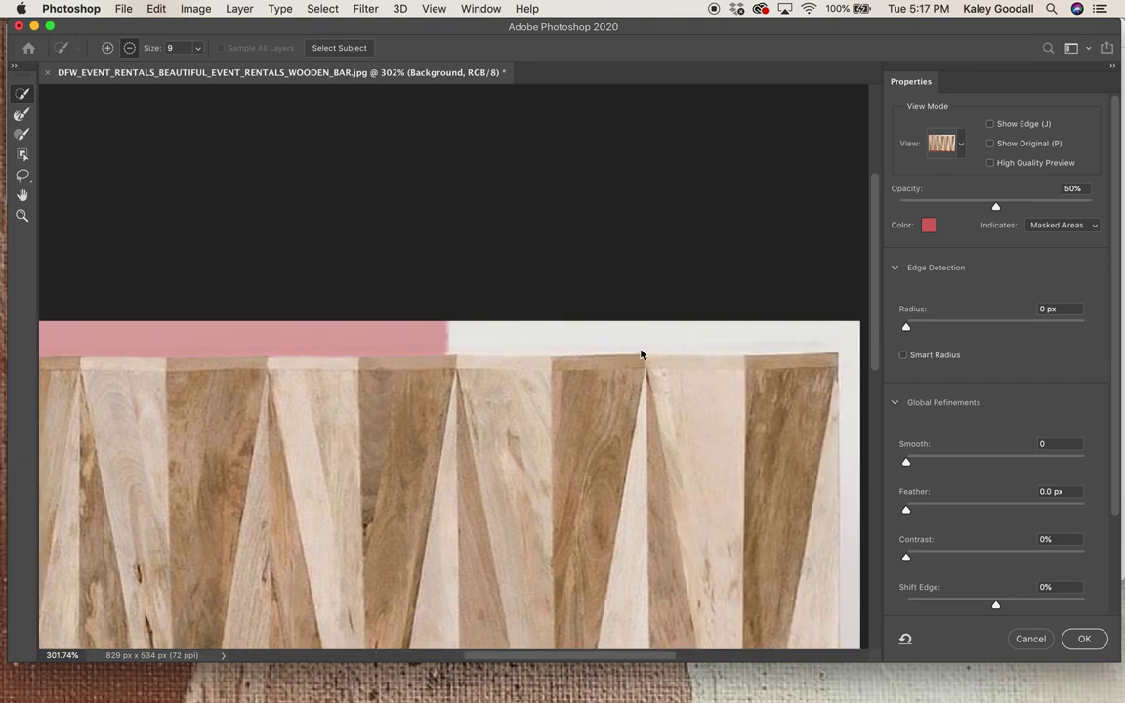
{"action": "mouse_move", "coordinate": [510, 334]}
{"action": "left_mouse_down"}
{"action": "mouse_move", "coordinate": [674, 335]}
{"action": "mouse_move", "coordinate": [630, 326]}
{"action": "left_mouse_up"}
{"action": "scroll", "coordinate": [673, 337], "scroll_direction": "right", "scroll_amount": 5}
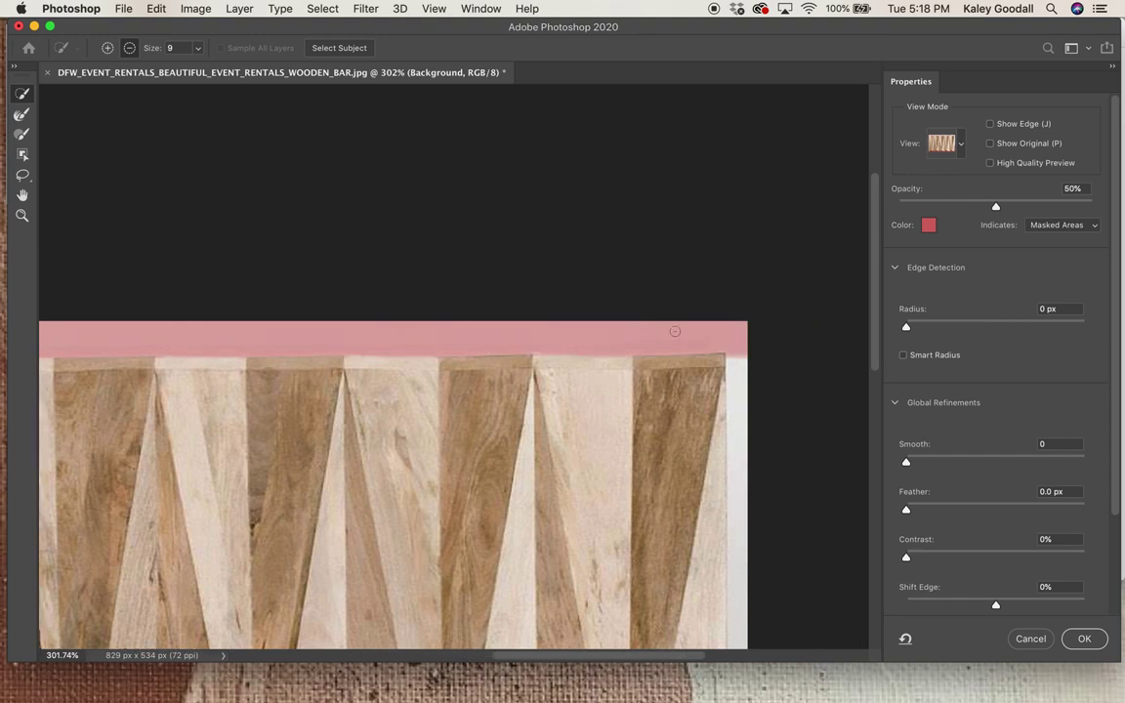
Inspect the masked wall strip along the bar's top edge from one end to the other
{"action": "scroll", "coordinate": [674, 331], "scroll_direction": "down", "scroll_amount": 2}
{"action": "scroll", "coordinate": [674, 331], "scroll_direction": "right", "scroll_amount": 2}
{"action": "scroll", "coordinate": [598, 332], "scroll_direction": "down", "scroll_amount": 2}
{"action": "scroll", "coordinate": [599, 332], "scroll_direction": "left", "scroll_amount": 2}
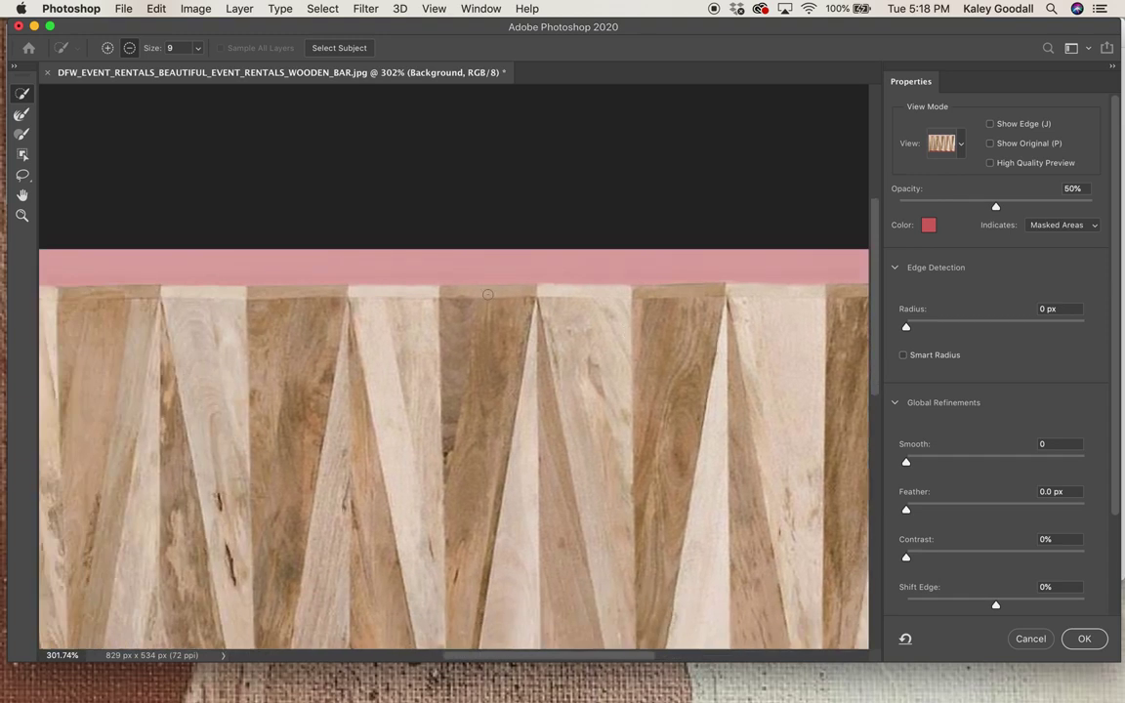
{"action": "scroll", "coordinate": [385, 269], "scroll_direction": "up", "scroll_amount": 2}
{"action": "scroll", "coordinate": [385, 268], "scroll_direction": "left", "scroll_amount": 3}
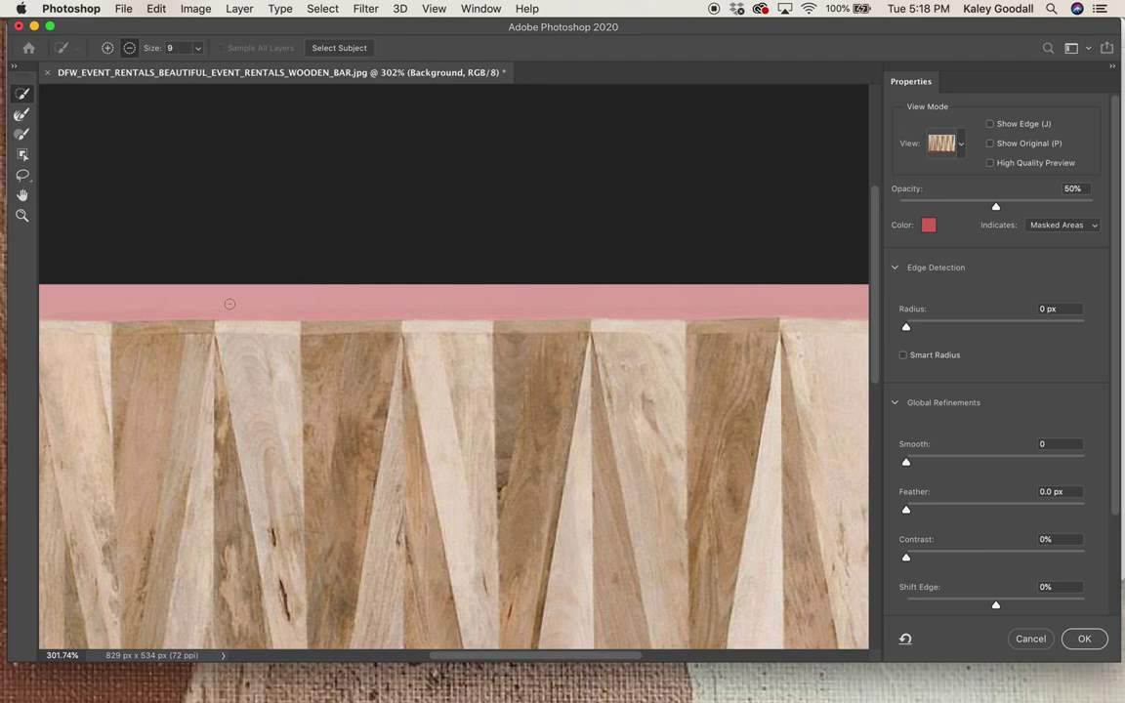
{"action": "scroll", "coordinate": [293, 303], "scroll_direction": "down", "scroll_amount": 2}
{"action": "scroll", "coordinate": [293, 303], "scroll_direction": "left", "scroll_amount": 3}
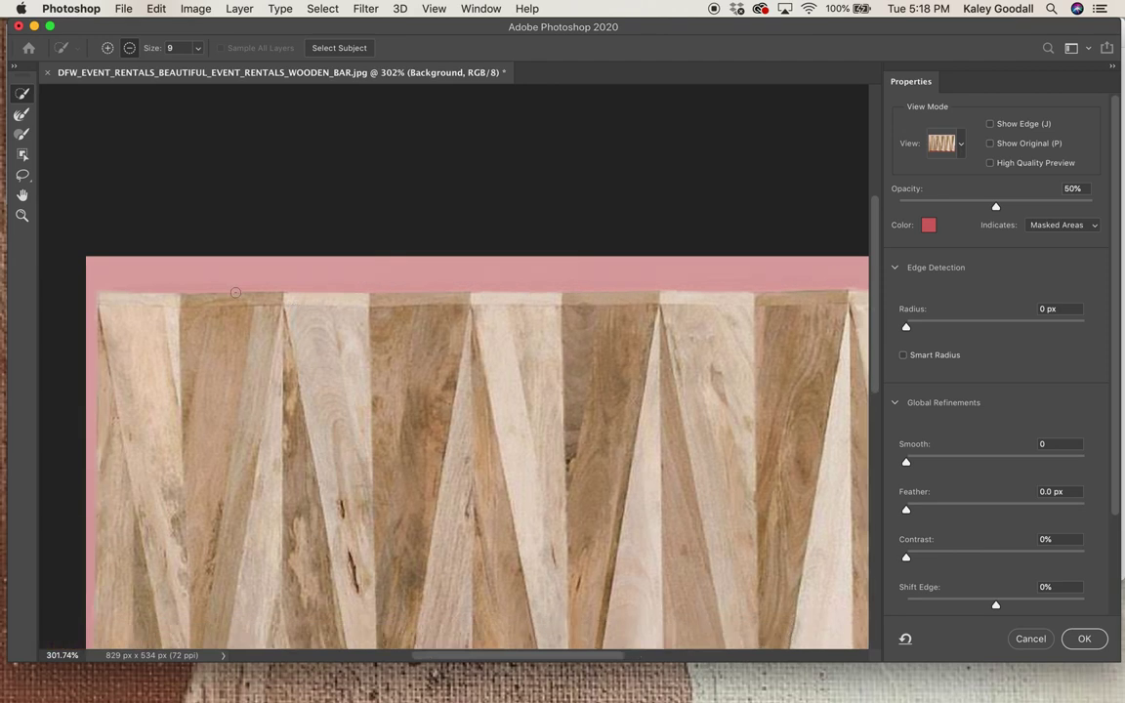
Subtract the wall strip along the bar's right edge and add the light wood panel removed with it back to the selection
{"action": "scroll", "coordinate": [238, 290], "scroll_direction": "right", "scroll_amount": 10}
{"action": "scroll", "coordinate": [238, 290], "scroll_direction": "down", "scroll_amount": 2}
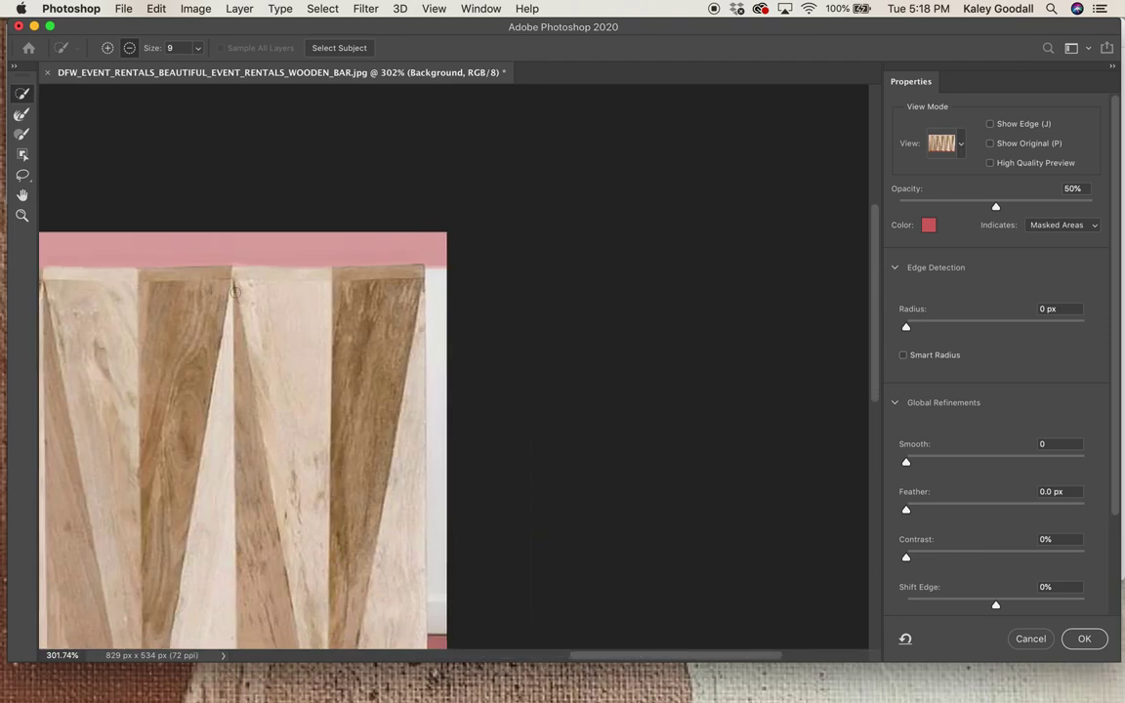
{"action": "scroll", "coordinate": [235, 291], "scroll_direction": "down", "scroll_amount": 6}
{"action": "scroll", "coordinate": [234, 291], "scroll_direction": "right", "scroll_amount": 2}
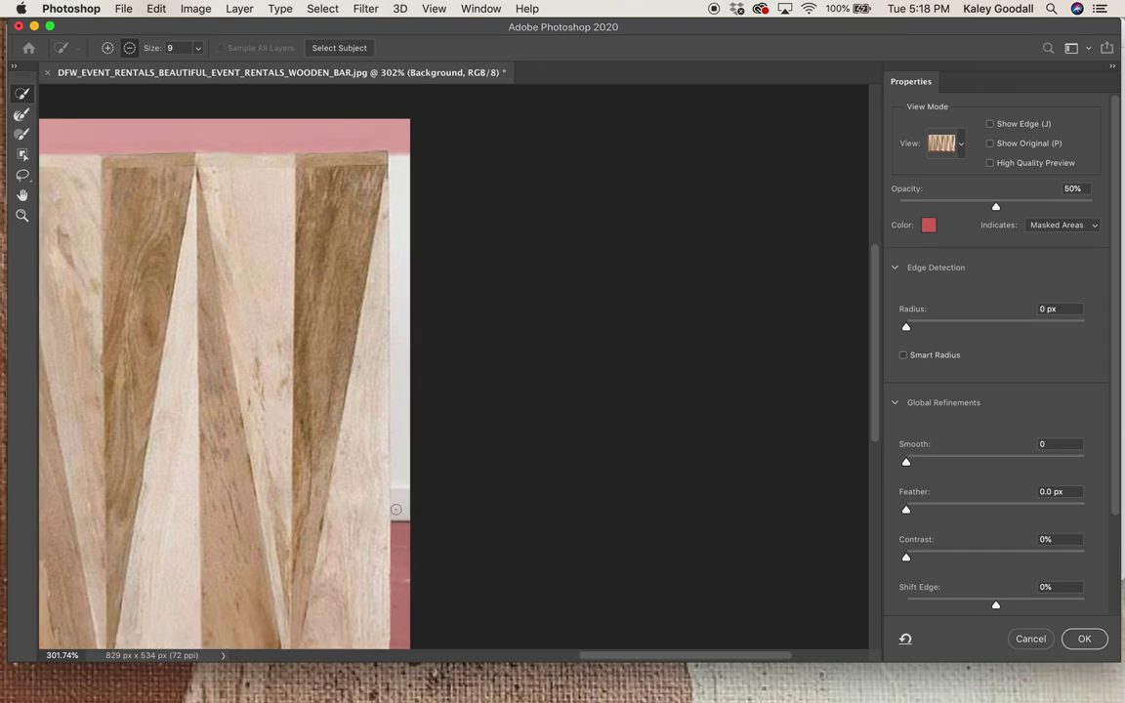
{"action": "mouse_move", "coordinate": [405, 486]}
{"action": "left_mouse_down"}
{"action": "mouse_move", "coordinate": [401, 519]}
{"action": "mouse_move", "coordinate": [402, 392]}
{"action": "left_mouse_up"}
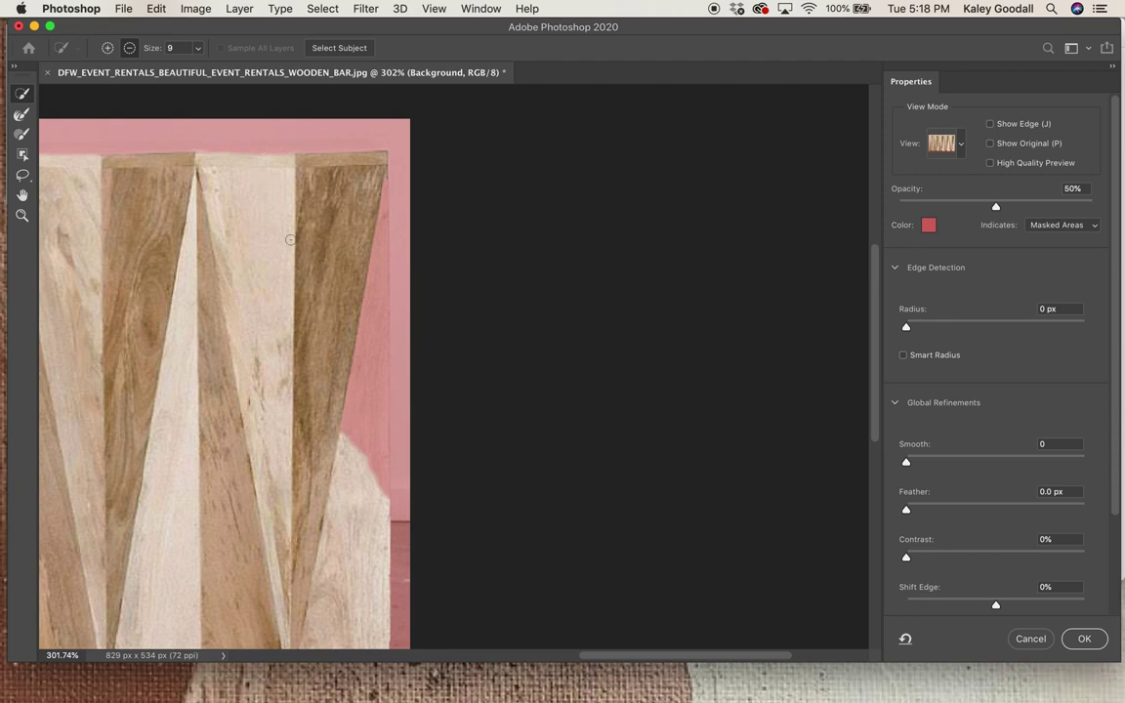
{"action": "left_click", "coordinate": [108, 48]}
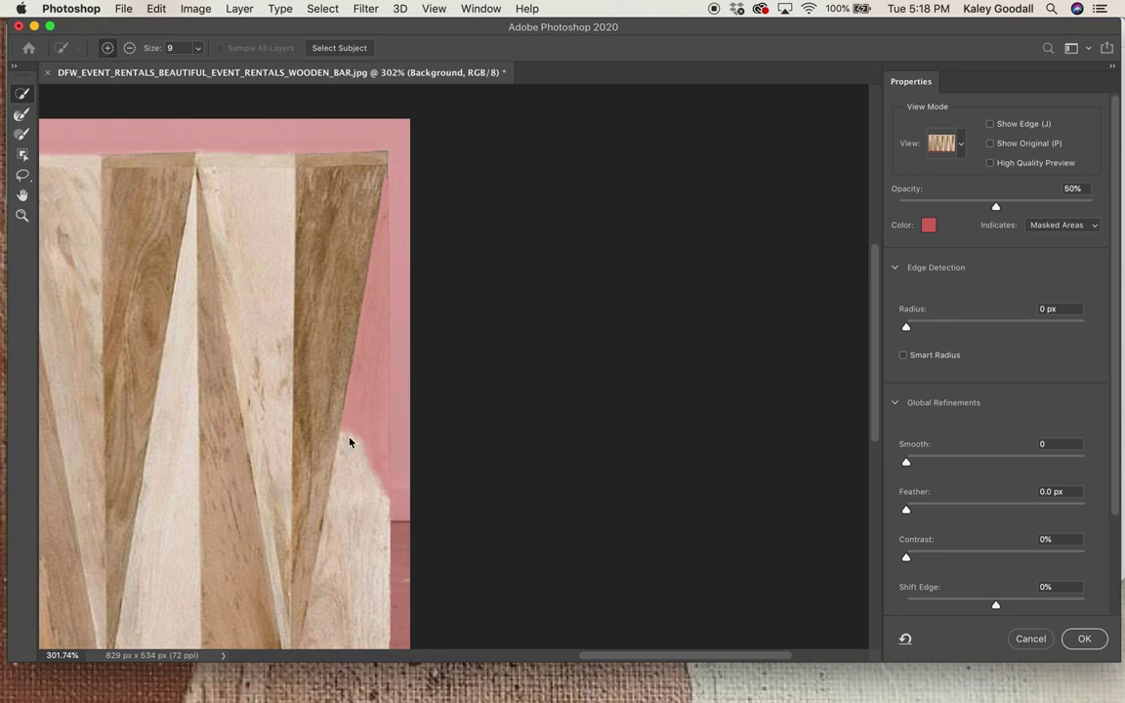
{"action": "left_click_drag", "start_coordinate": [350, 443], "coordinate": [381, 194]}
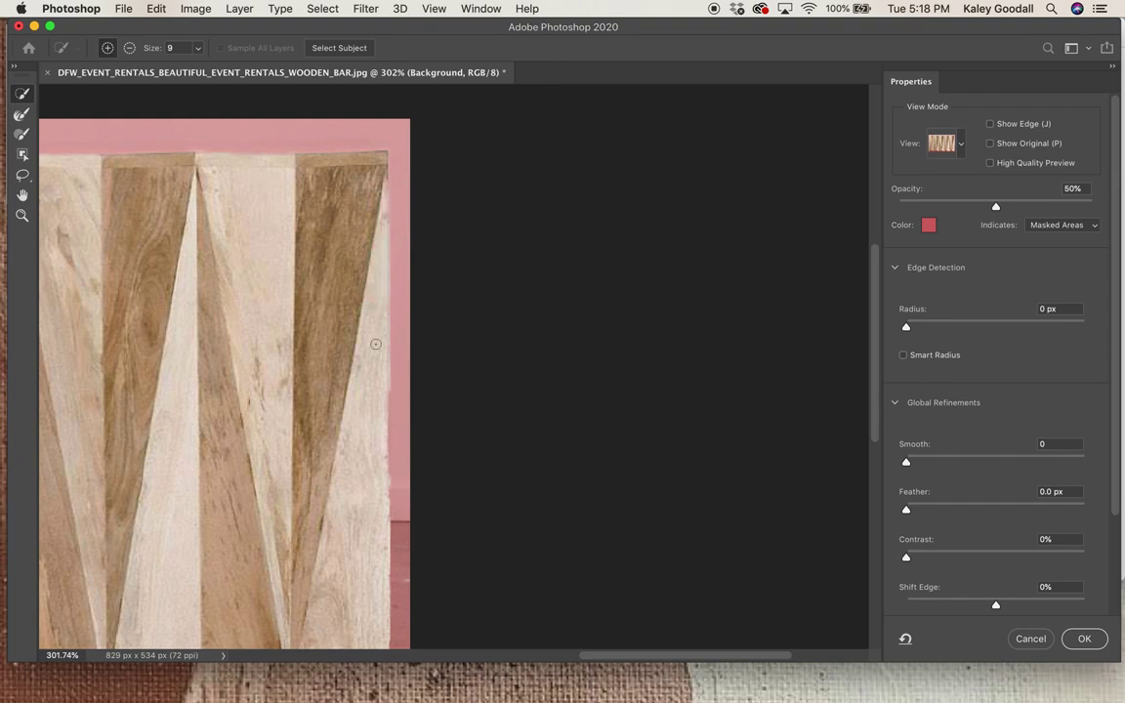
Apply the refined mask as a selection and check its outline along the bar's bottom edge
{"action": "scroll", "coordinate": [375, 344], "scroll_direction": "down", "scroll_amount": 3}
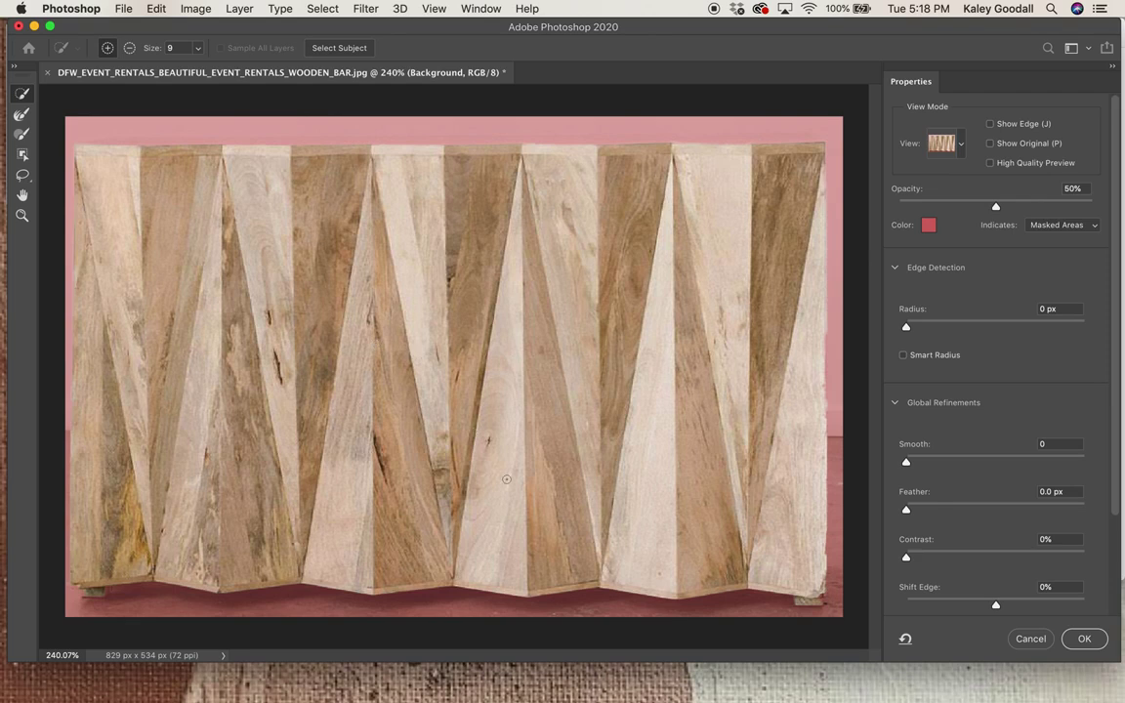
{"action": "left_click", "coordinate": [1084, 639]}
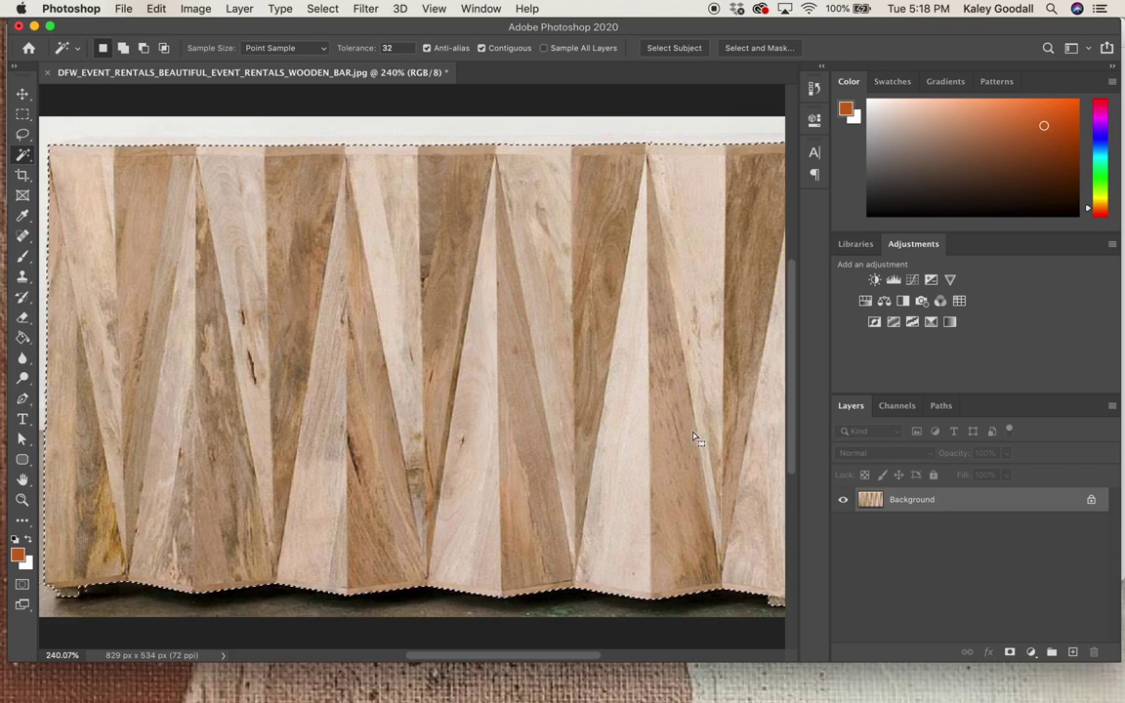
{"action": "scroll", "coordinate": [693, 436], "scroll_direction": "down", "scroll_amount": 1}
{"action": "scroll", "coordinate": [694, 437], "scroll_direction": "up", "scroll_amount": 6}
{"action": "scroll", "coordinate": [694, 435], "scroll_direction": "down", "scroll_amount": 5}
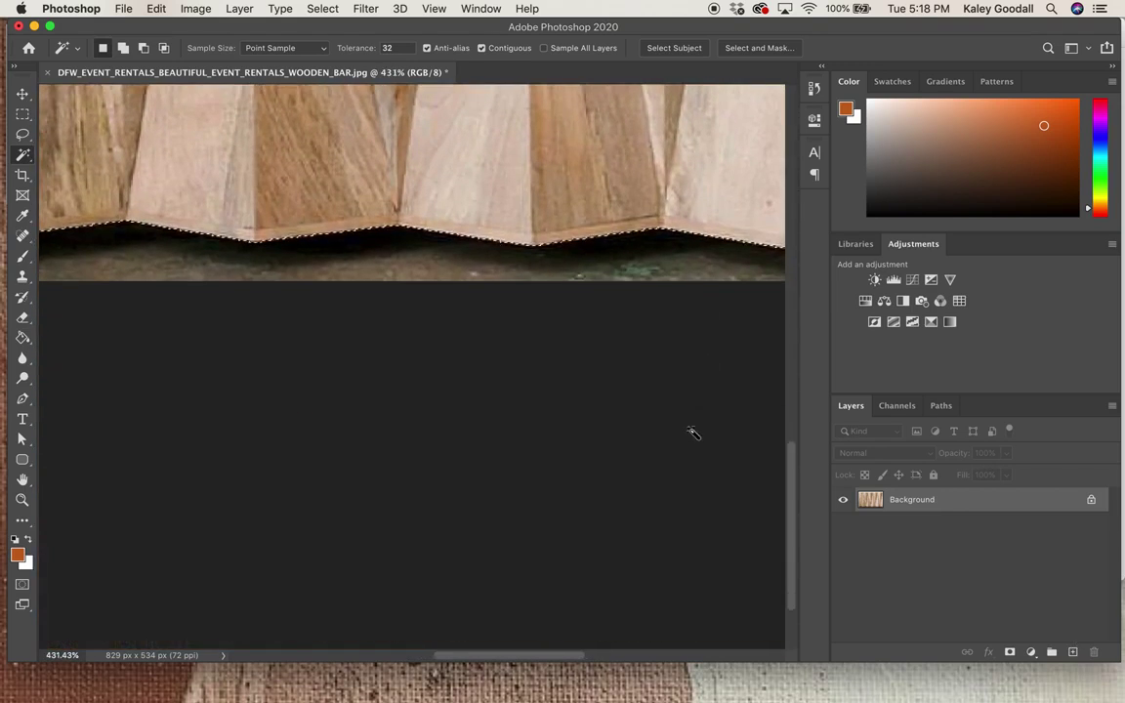
{"action": "scroll", "coordinate": [693, 434], "scroll_direction": "up", "scroll_amount": 2}
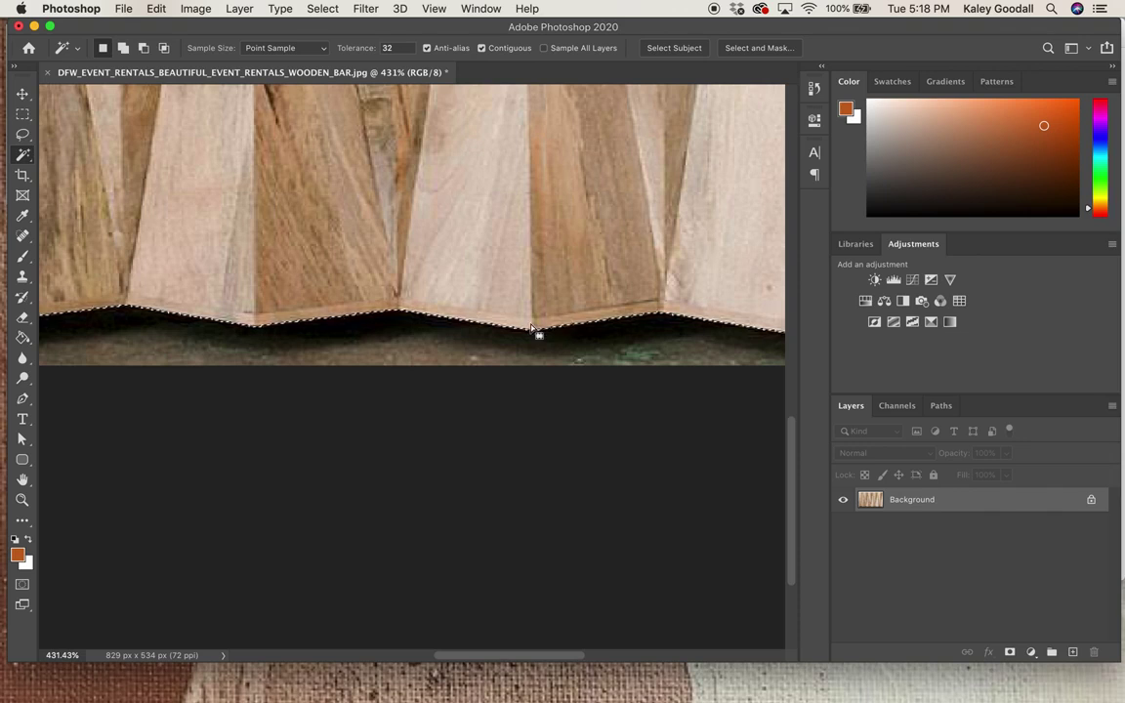
{"action": "scroll", "coordinate": [535, 329], "scroll_direction": "down", "scroll_amount": 2}
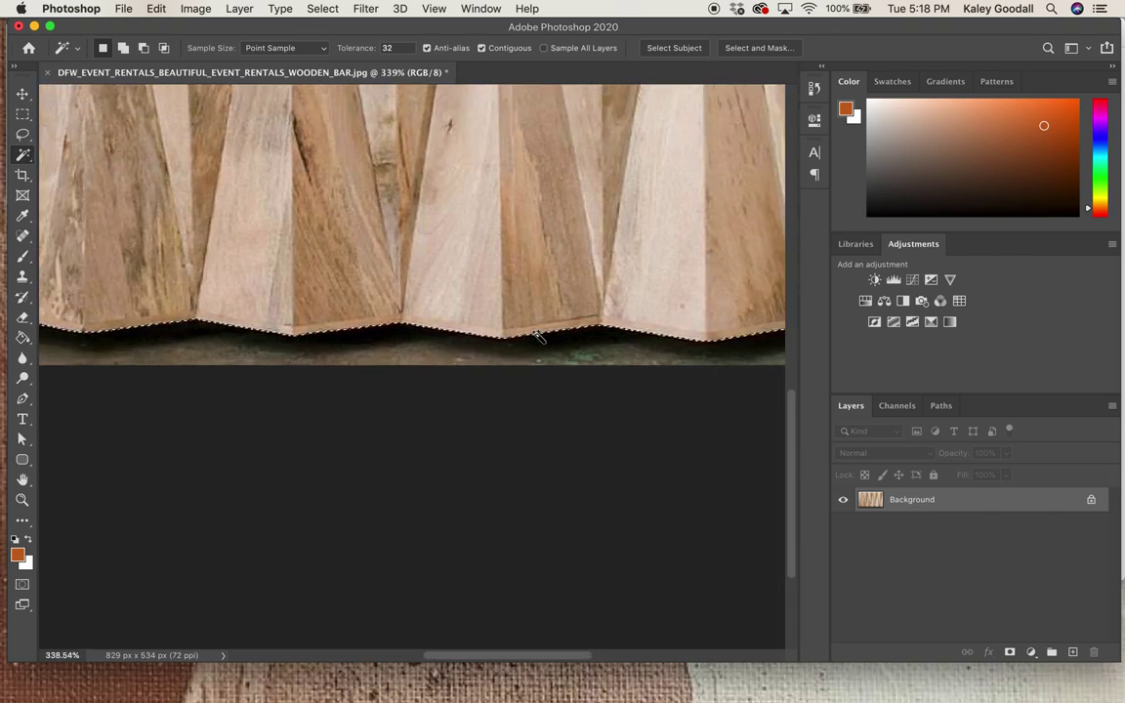
{"action": "scroll", "coordinate": [536, 336], "scroll_direction": "down", "scroll_amount": 3}
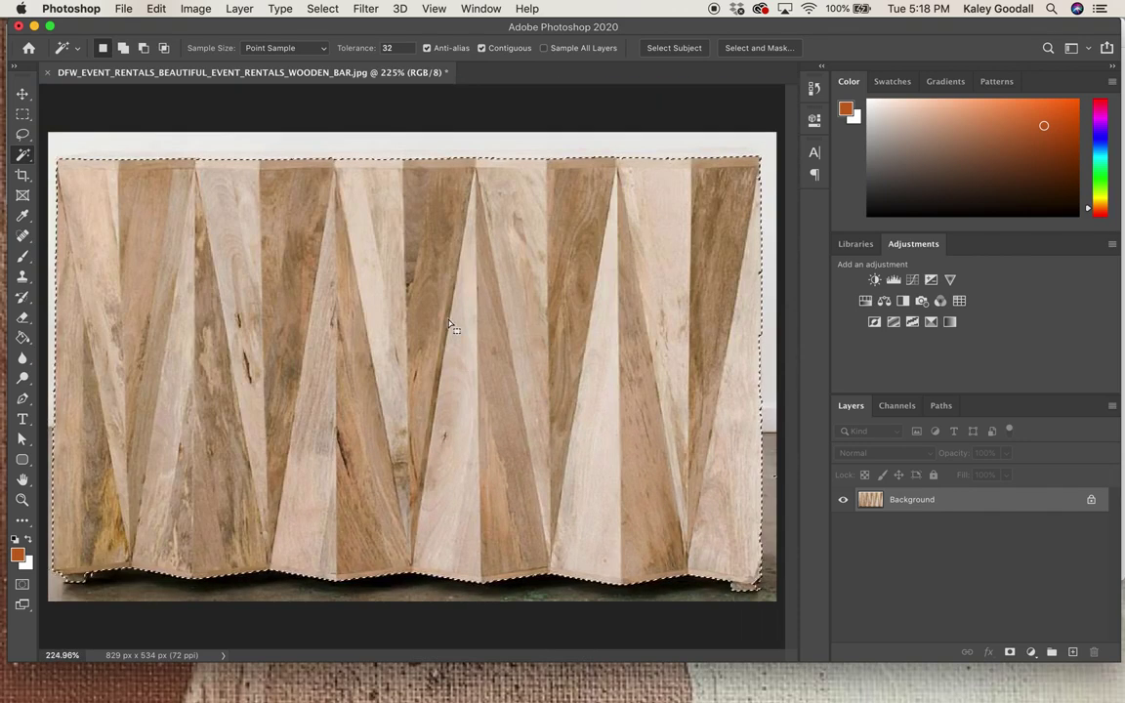
Shift the selected bar slightly down in the photo with the Move tool, undoing the first attempt
{"action": "left_click", "coordinate": [23, 96]}
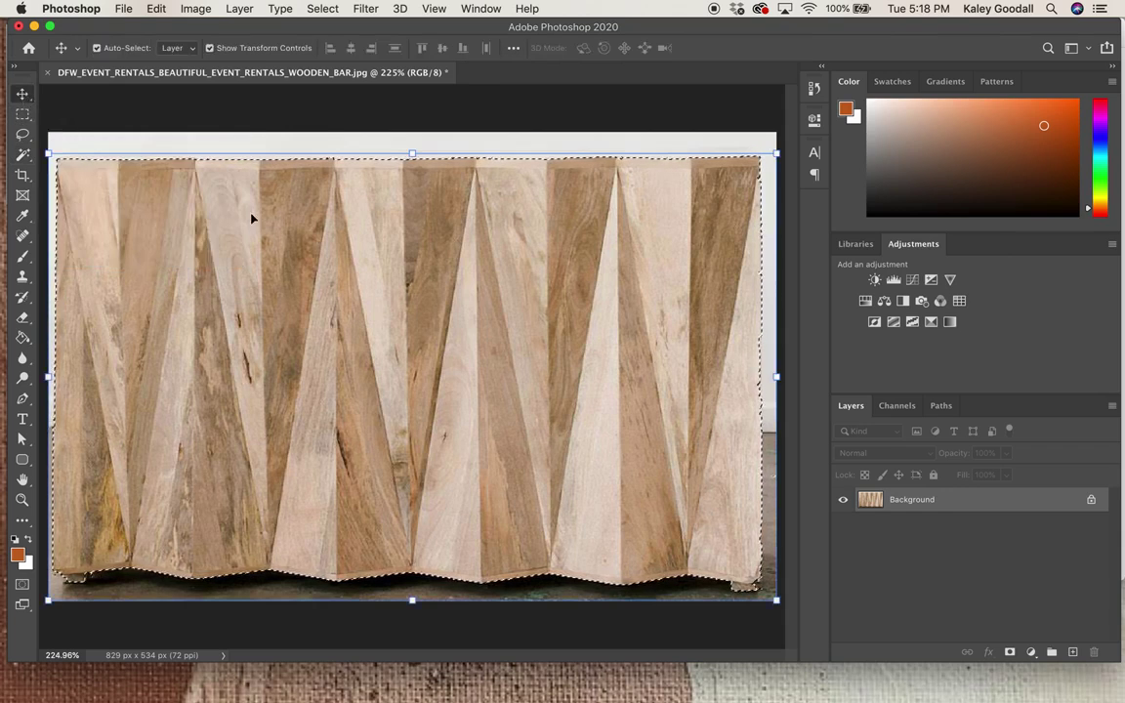
{"action": "mouse_move", "coordinate": [332, 244]}
{"action": "left_mouse_down"}
{"action": "mouse_move", "coordinate": [352, 230]}
{"action": "mouse_move", "coordinate": [366, 268]}
{"action": "mouse_move", "coordinate": [333, 254]}
{"action": "left_mouse_up"}
{"action": "key", "text": "super+z"}
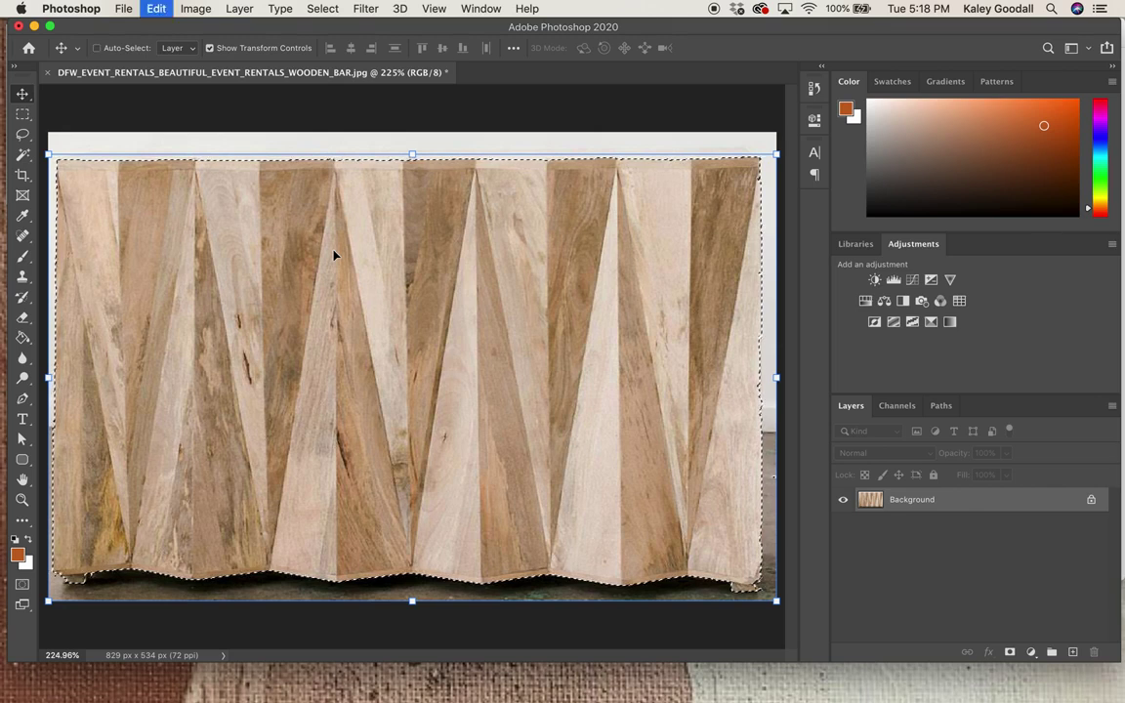
{"action": "left_click_drag", "start_coordinate": [367, 256], "coordinate": [368, 266]}
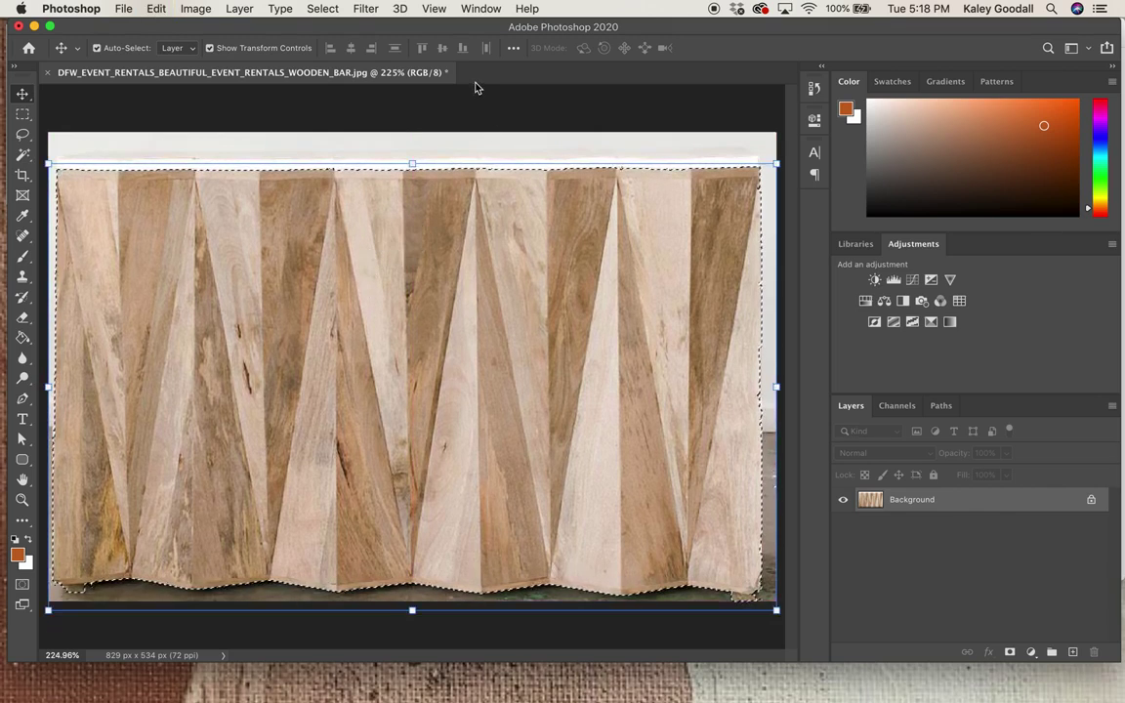
Create a new 829 x 509 px document from the Clipboard preset with transparent background contents
{"action": "right_click", "coordinate": [474, 72]}
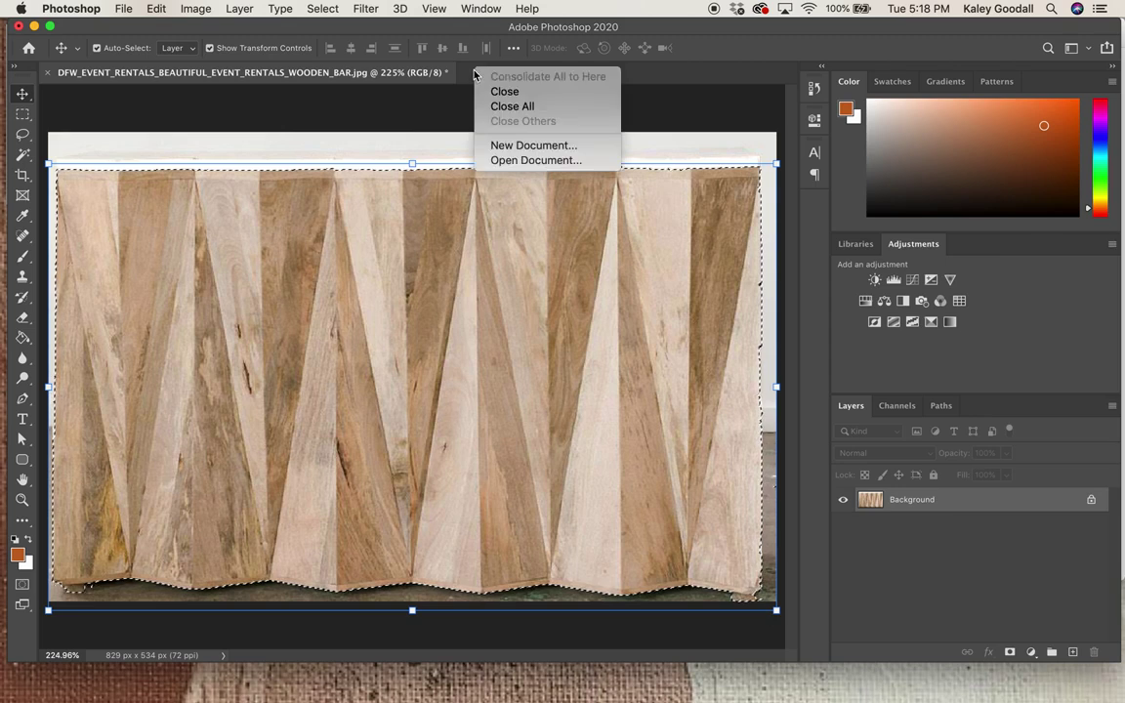
{"action": "left_click", "coordinate": [506, 146]}
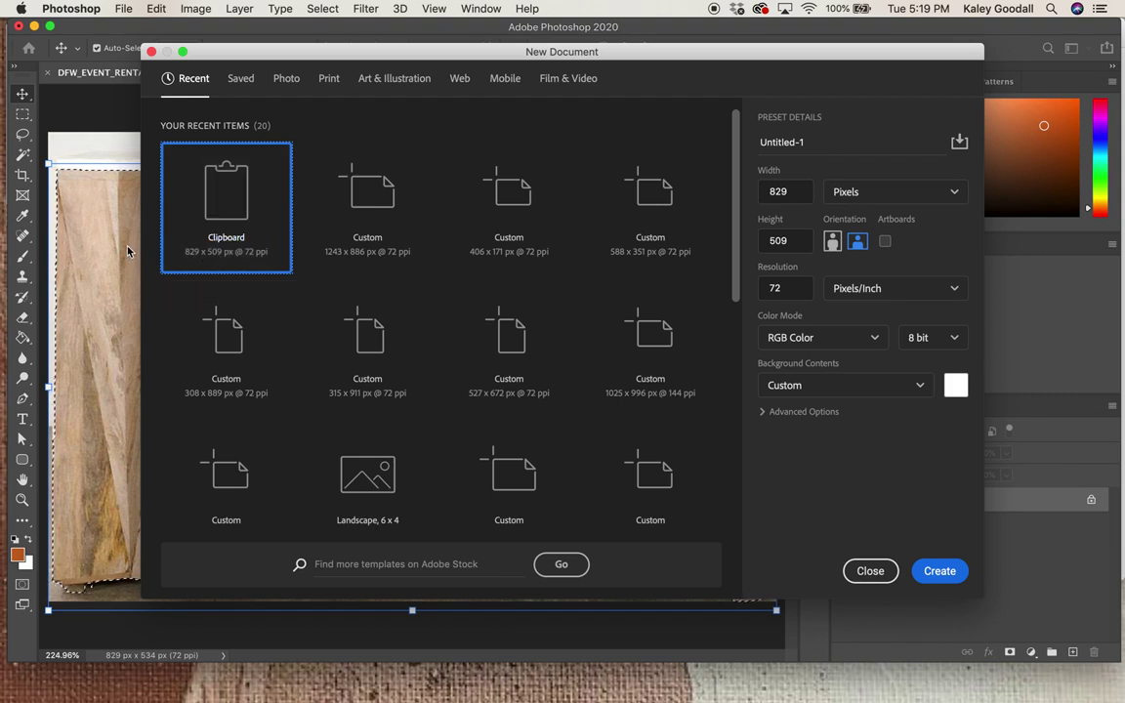
{"action": "left_click", "coordinate": [837, 390]}
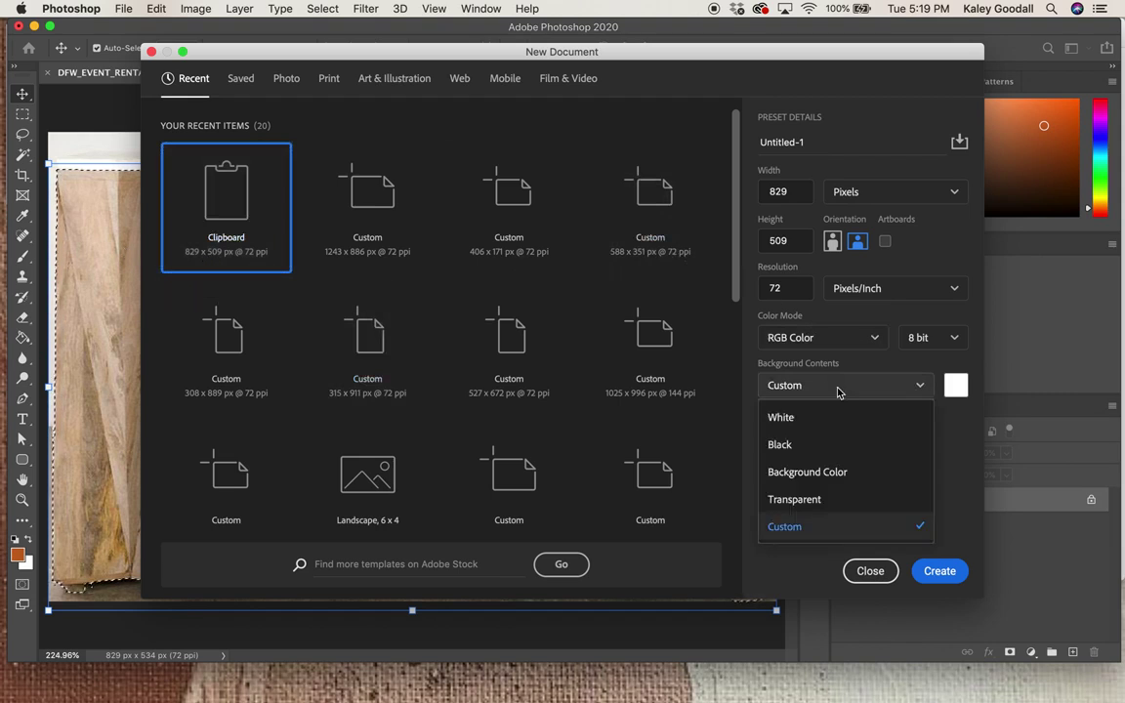
{"action": "left_click", "coordinate": [821, 501]}
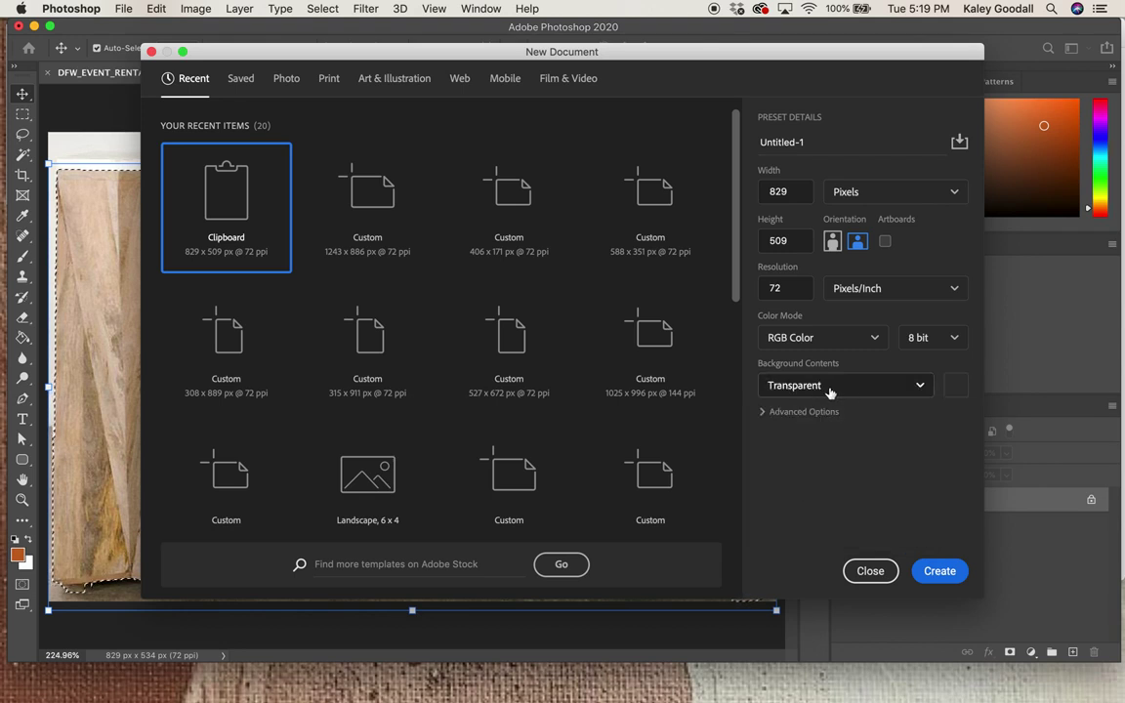
{"action": "left_click", "coordinate": [942, 570]}
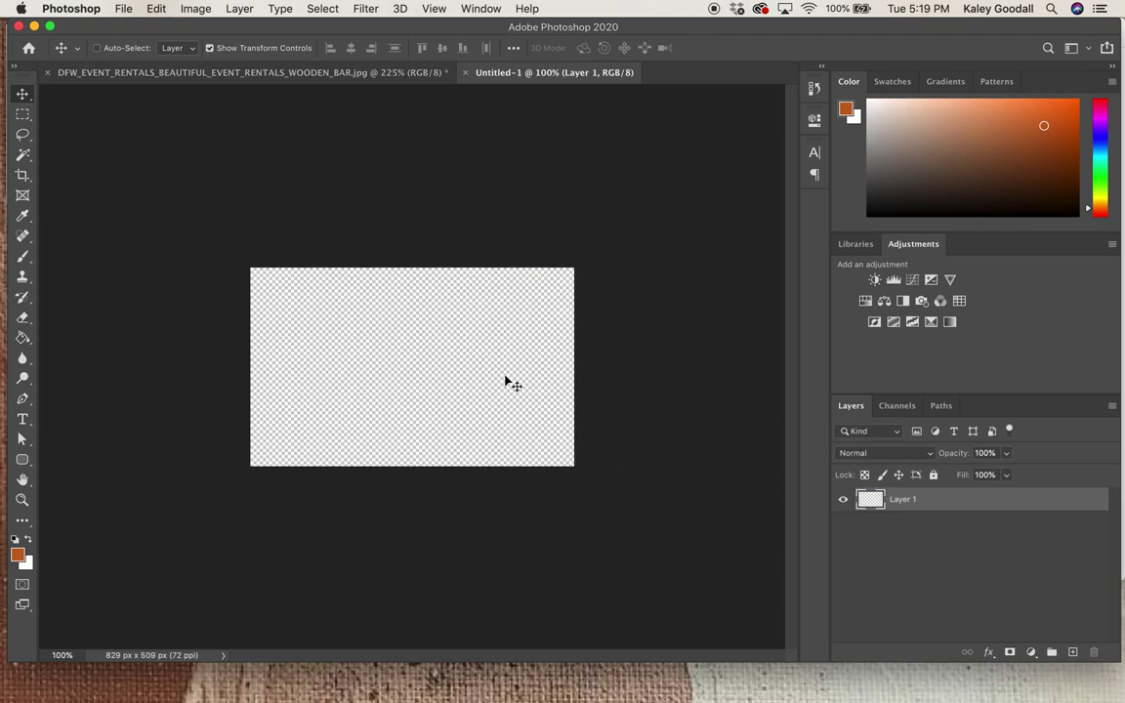
Paste the cut-out bar into the transparent document and shift it slightly down
{"action": "key", "text": "super+v"}
{"action": "left_click_drag", "start_coordinate": [477, 371], "coordinate": [479, 382]}
{"action": "scroll", "coordinate": [442, 381], "scroll_direction": "up", "scroll_amount": 3}
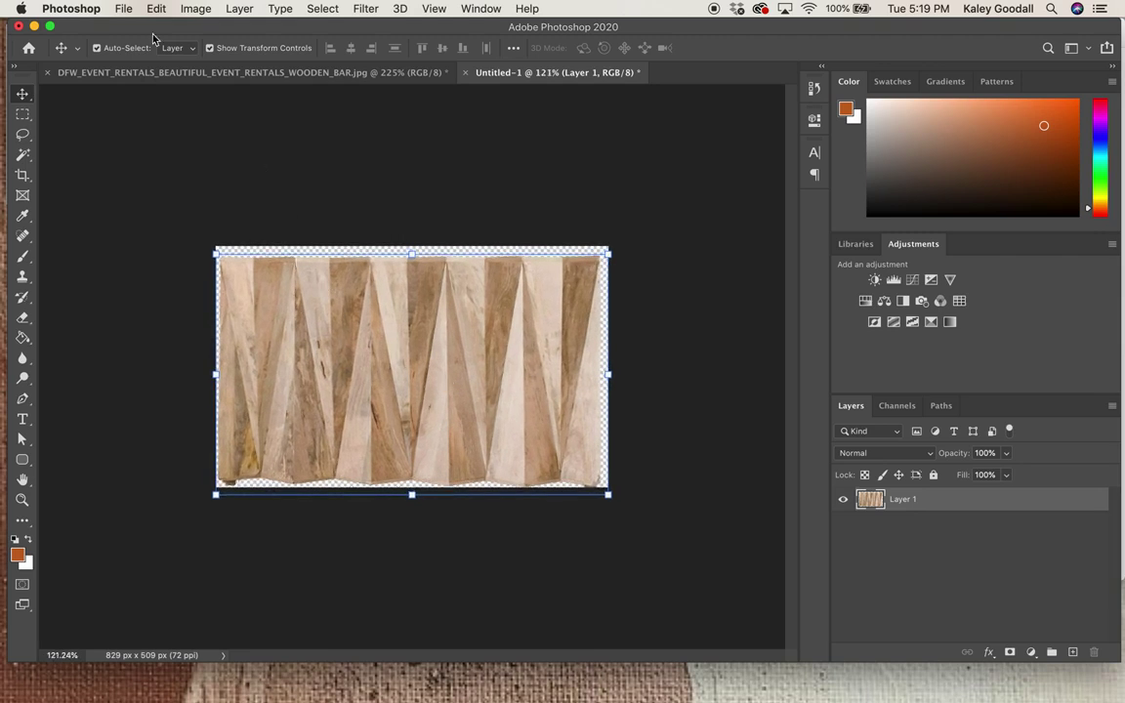
Start saving the cut-out under a new file on the computer in PNG format
{"action": "left_click", "coordinate": [122, 8]}
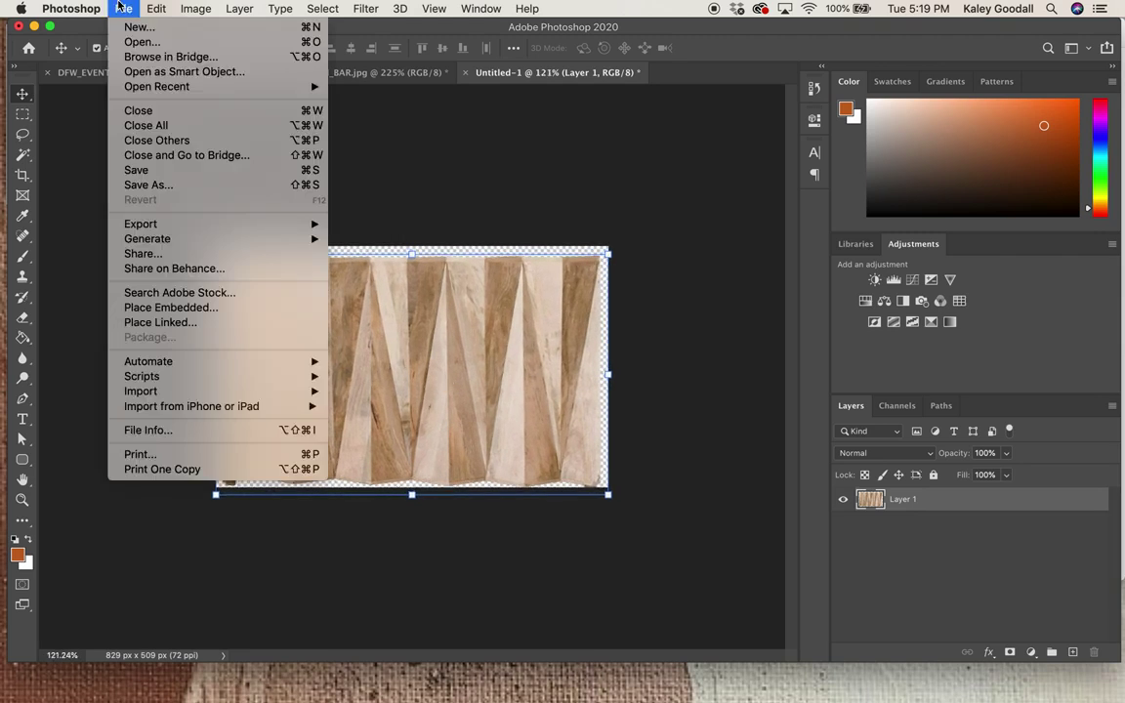
{"action": "left_click", "coordinate": [149, 184]}
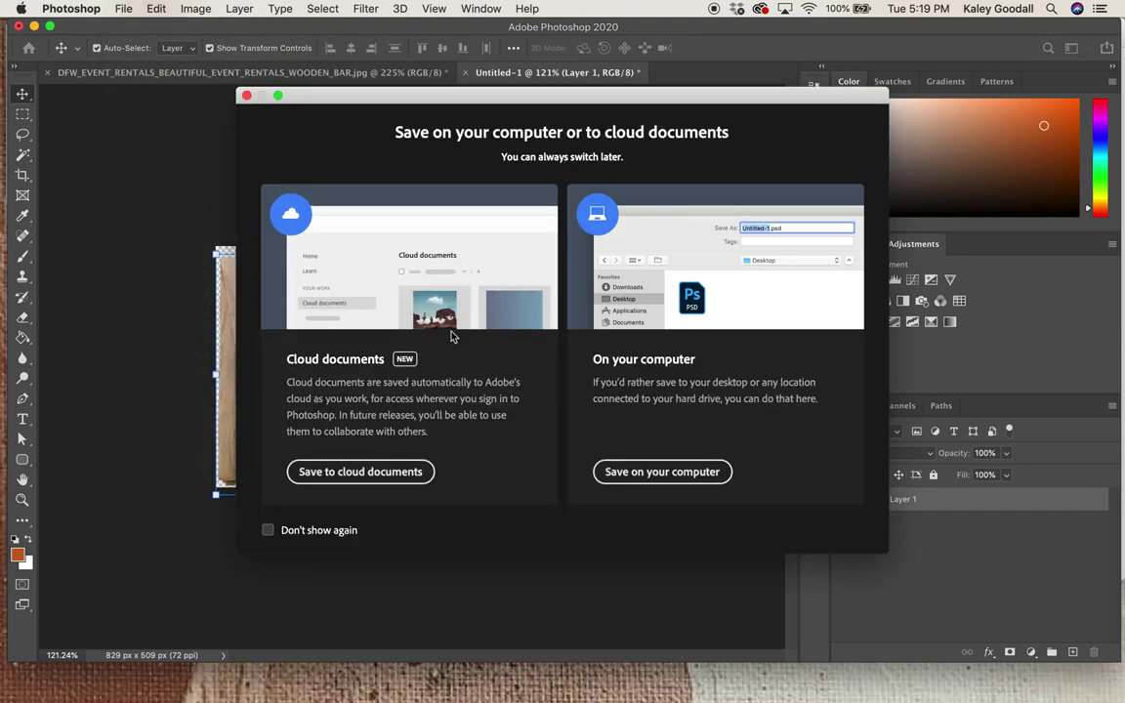
{"action": "left_click", "coordinate": [658, 469]}
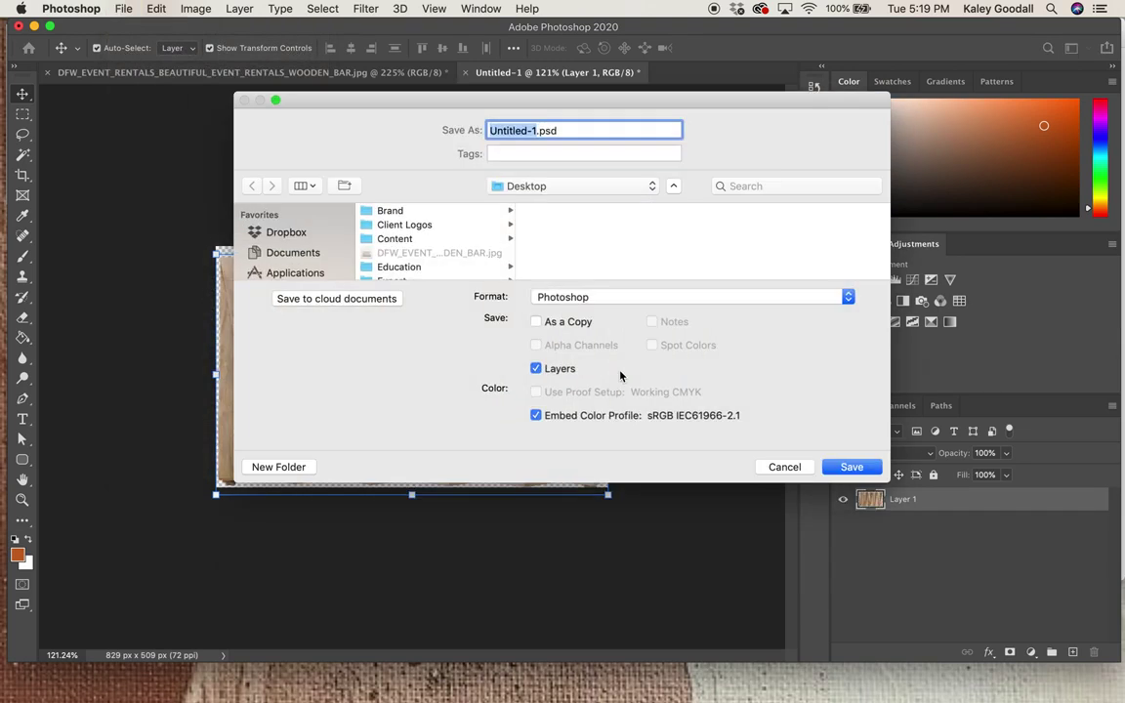
{"action": "left_click", "coordinate": [563, 298]}
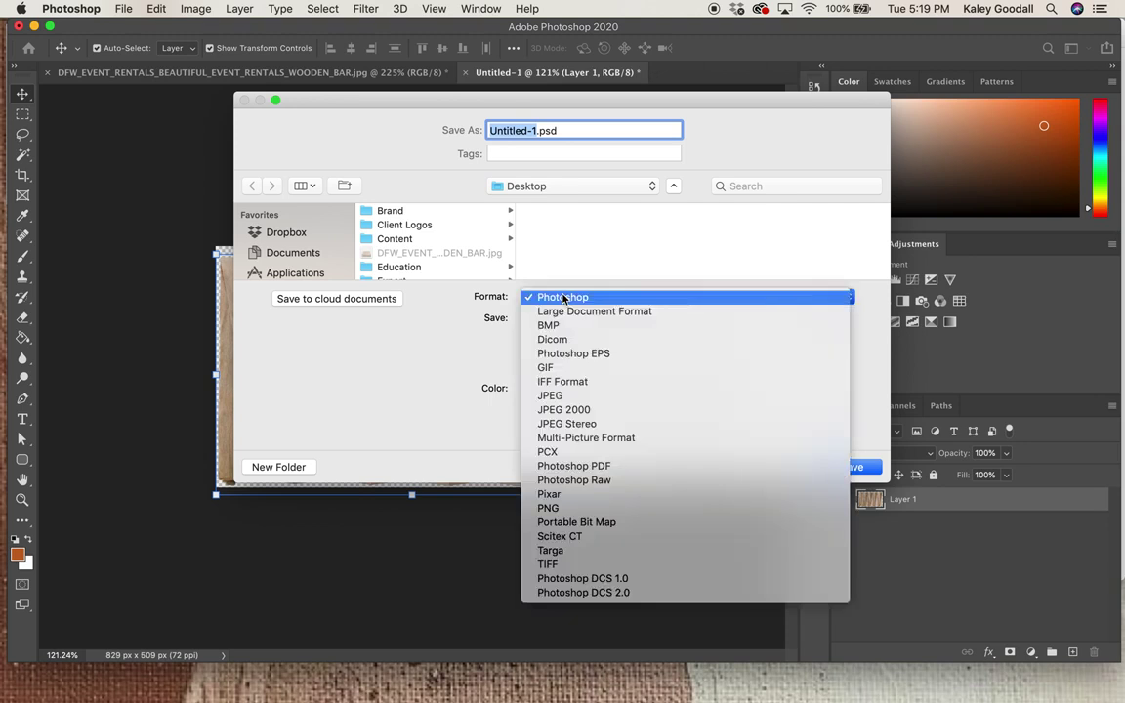
{"action": "left_click", "coordinate": [585, 508]}
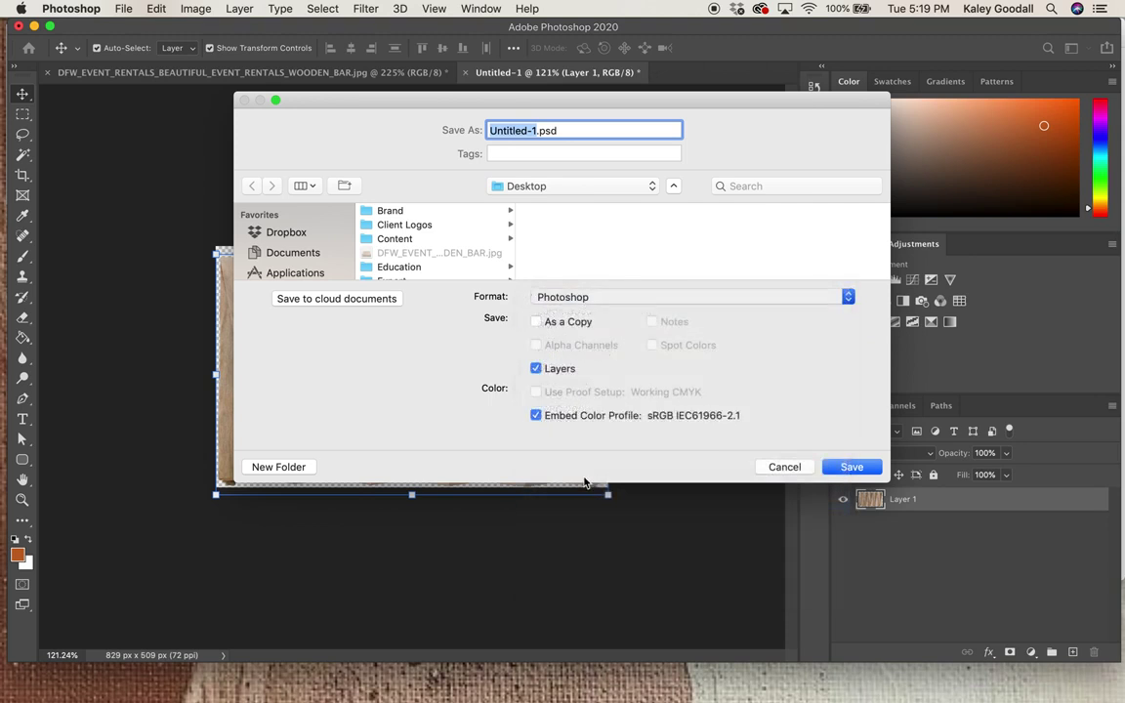
{"action": "left_click", "coordinate": [537, 322]}
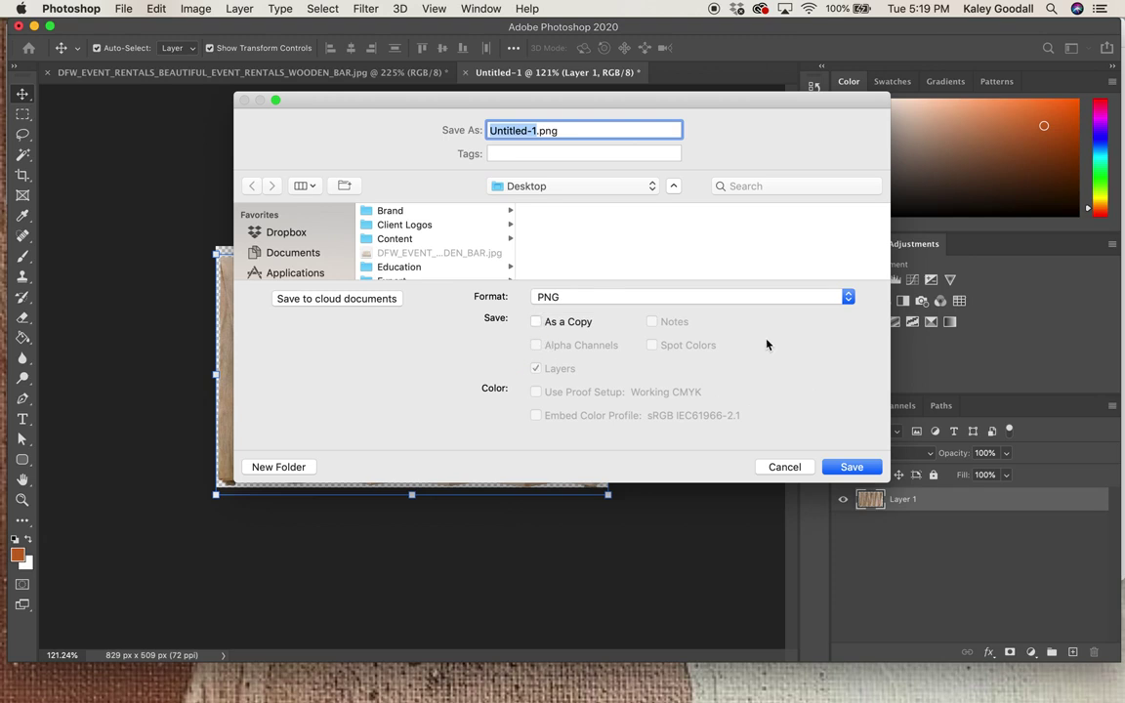
Name the file barcut and save it to the Desktop with the medium file size option
{"action": "type", "text": "barcut"}
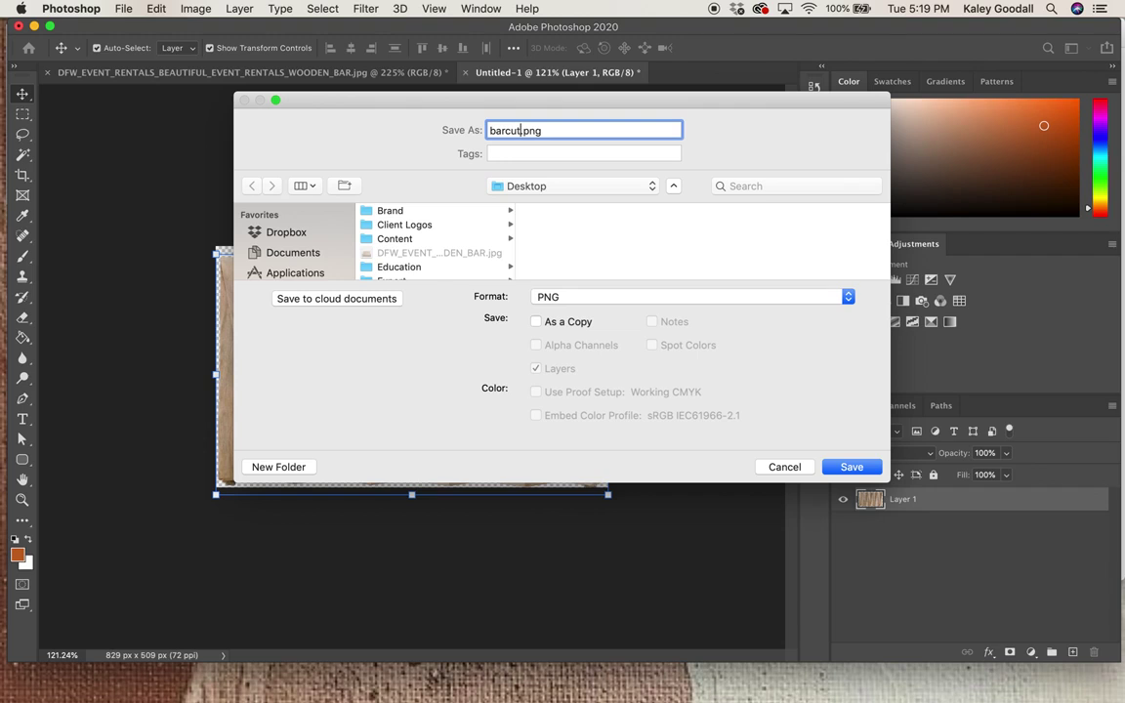
{"action": "left_click", "coordinate": [846, 467]}
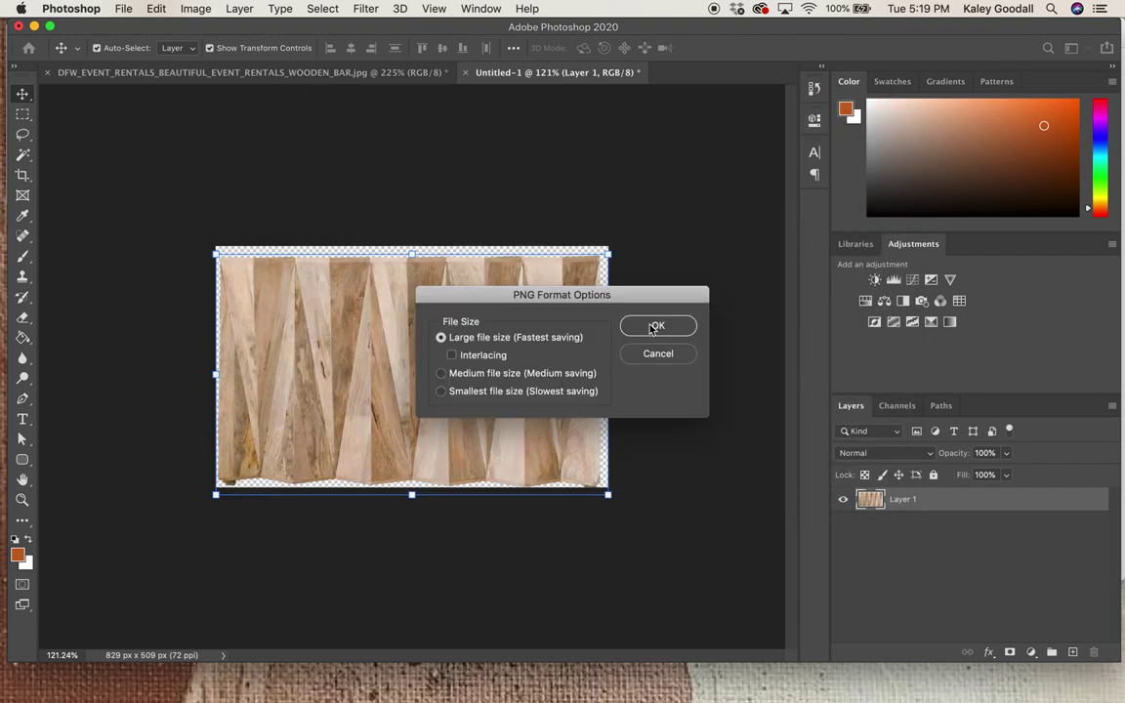
{"action": "left_click", "coordinate": [532, 375]}
{"action": "left_click", "coordinate": [651, 328]}
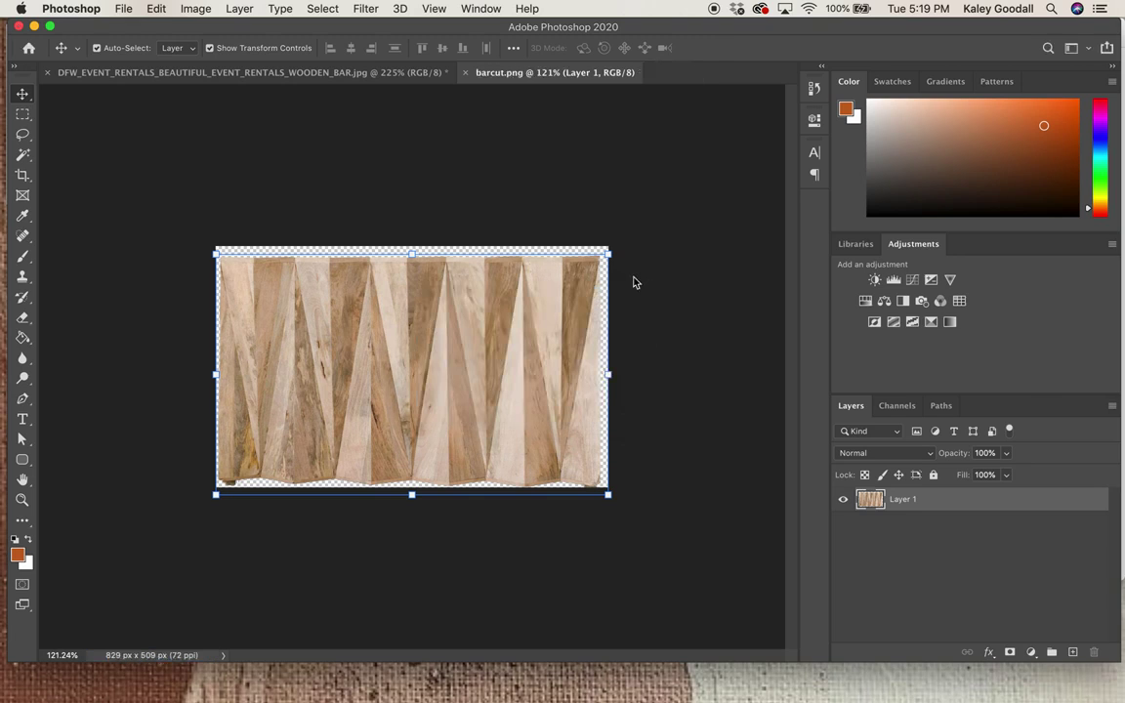
Find barcut.png with Spotlight, check the cut-out in Preview and close the preview window
{"action": "left_click_drag", "start_coordinate": [703, 25], "coordinate": [728, 37]}
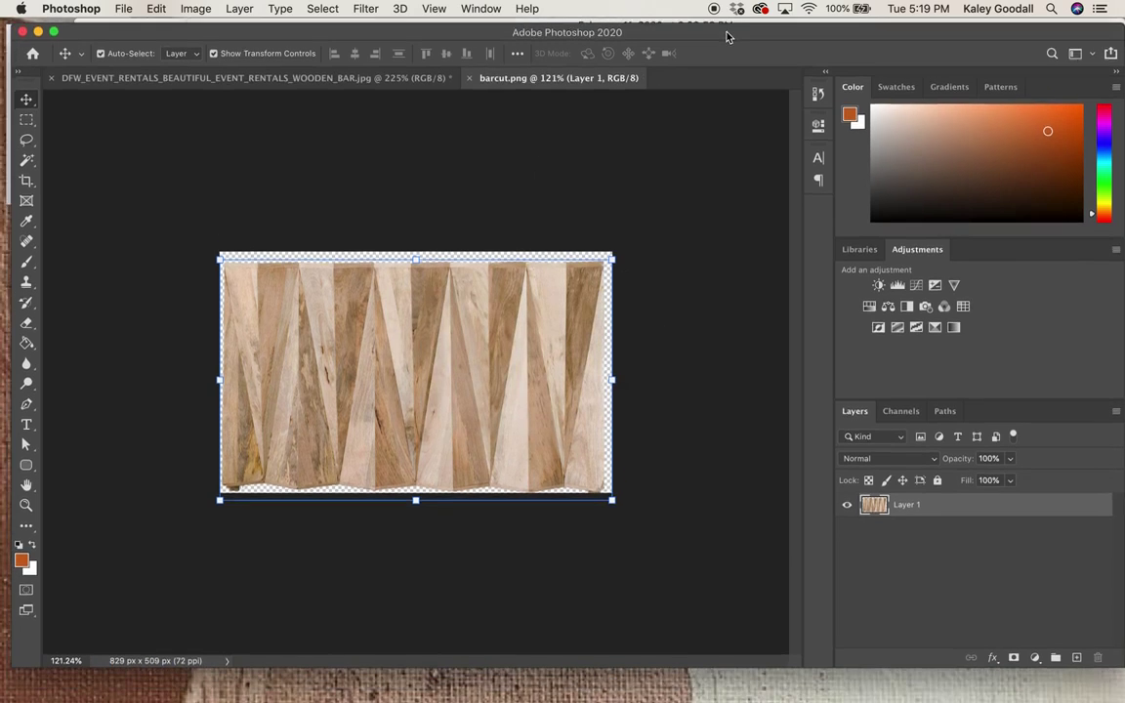
{"action": "key", "text": "super+space"}
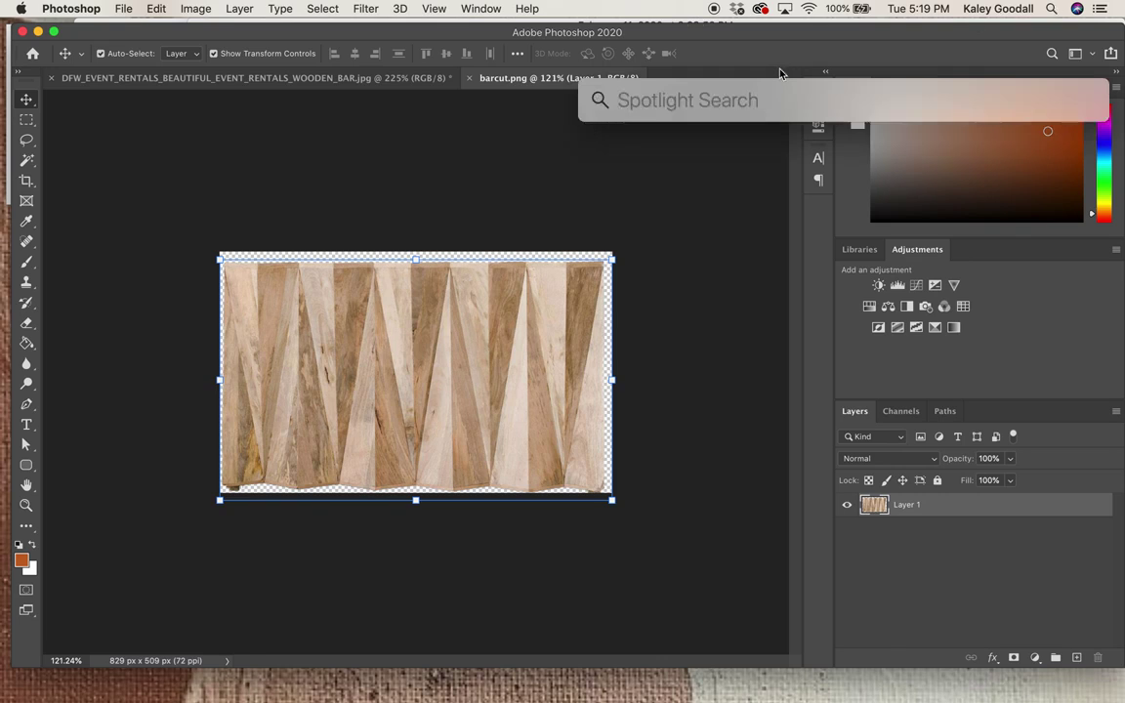
{"action": "type", "text": "barcut.png"}
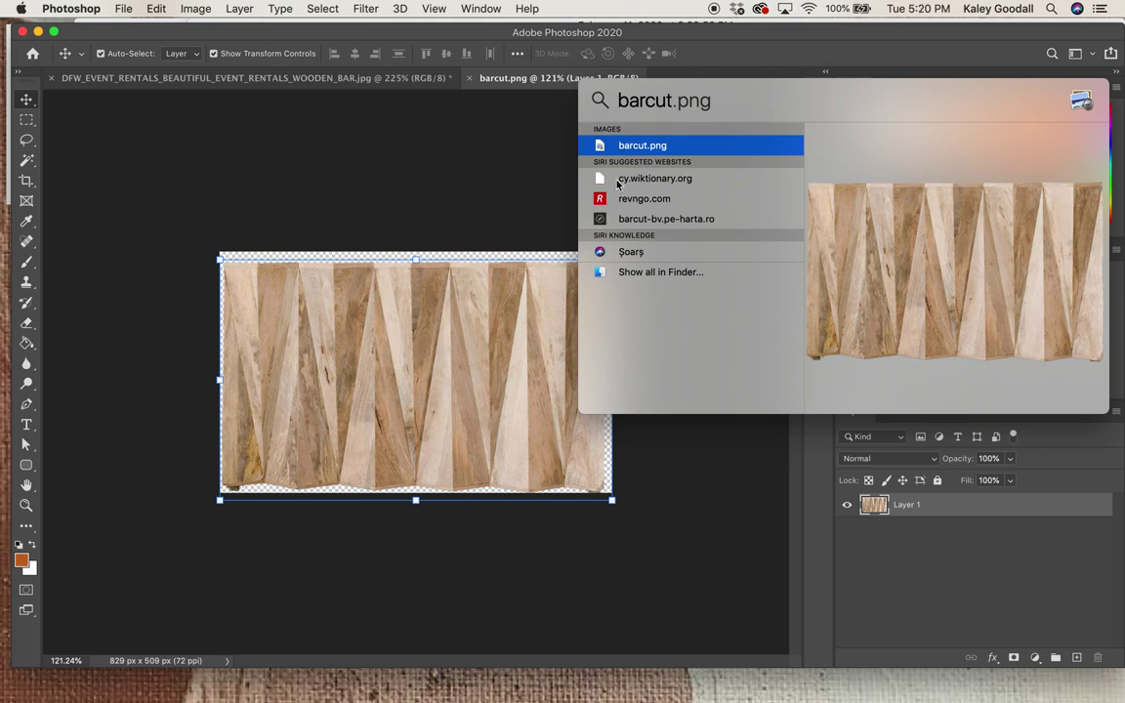
{"action": "key", "text": "Return"}
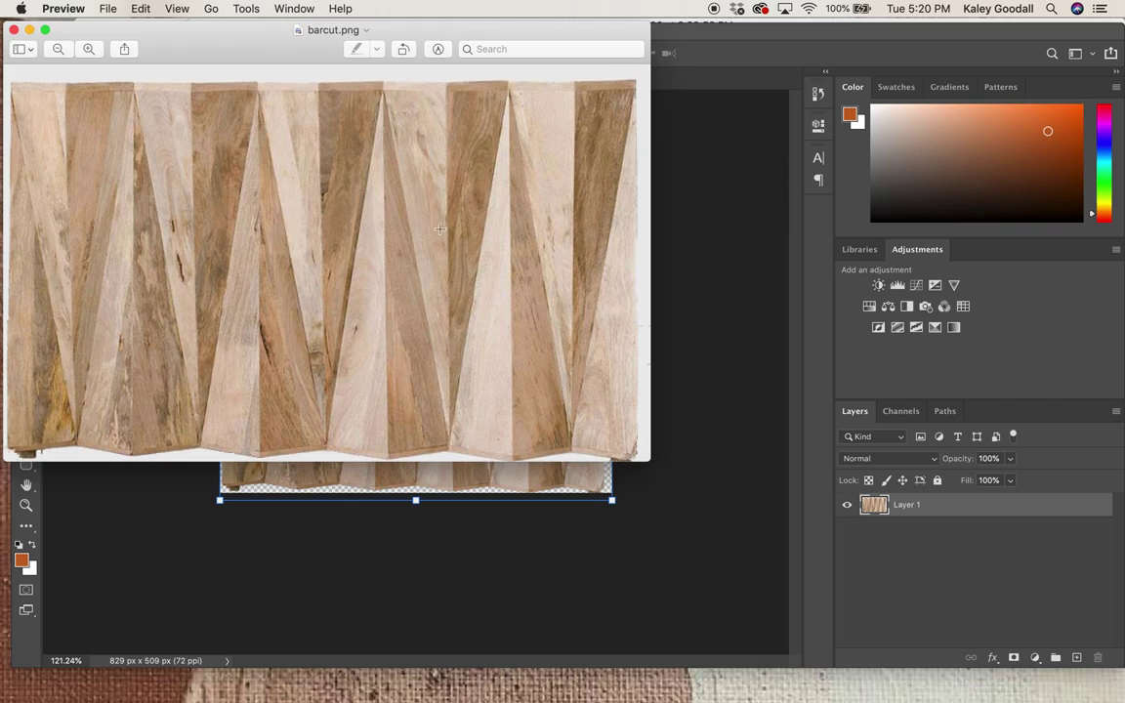
{"action": "left_click", "coordinate": [14, 30]}
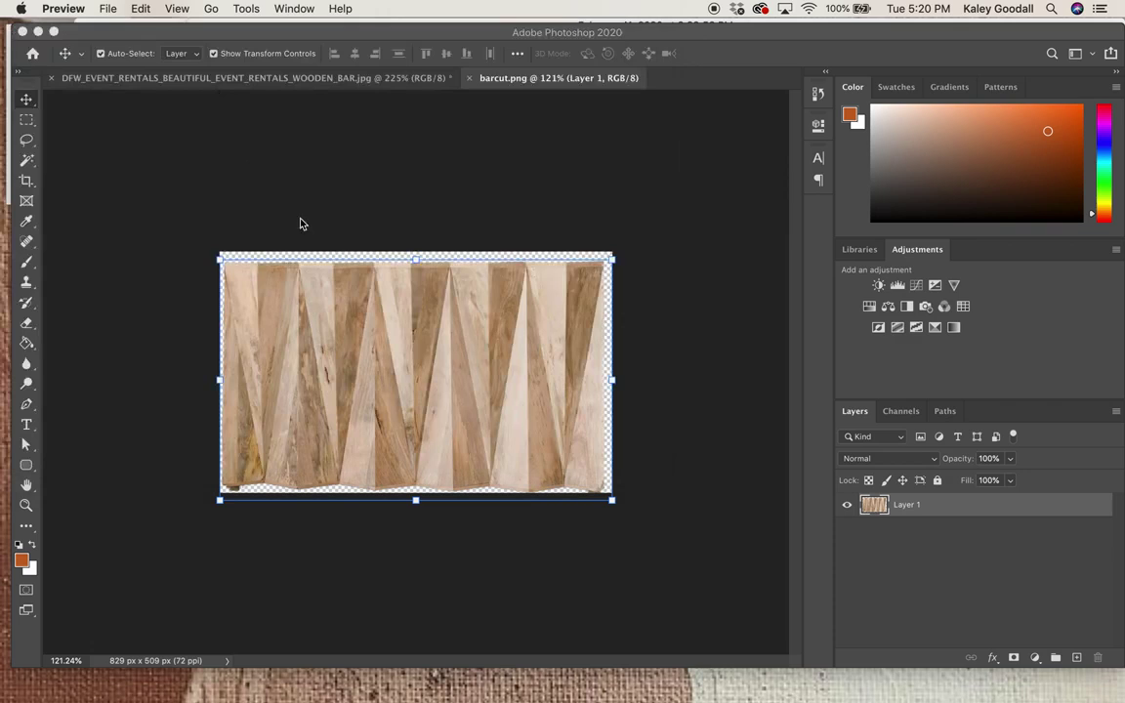